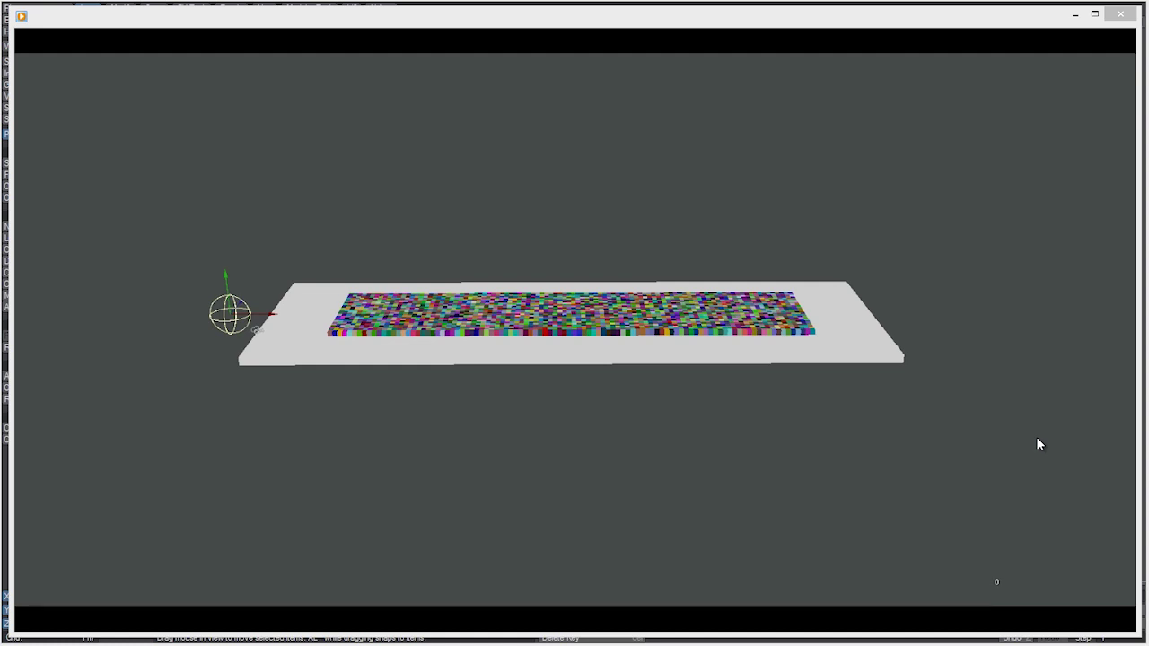
Play the Forces demo preview of the boxes lifted and swept off the slab, then close it
{"action": "mouse_move", "coordinate": [1033, 453]}
{"action": "left_click", "coordinate": [575, 613]}
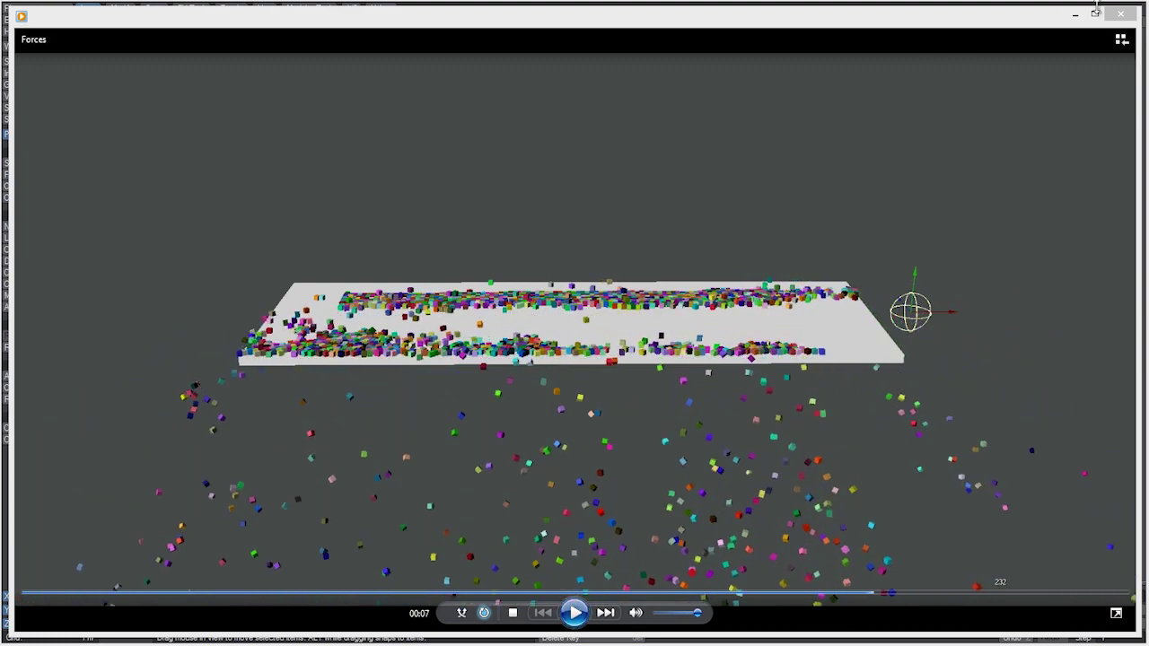
{"action": "left_click", "coordinate": [1122, 15]}
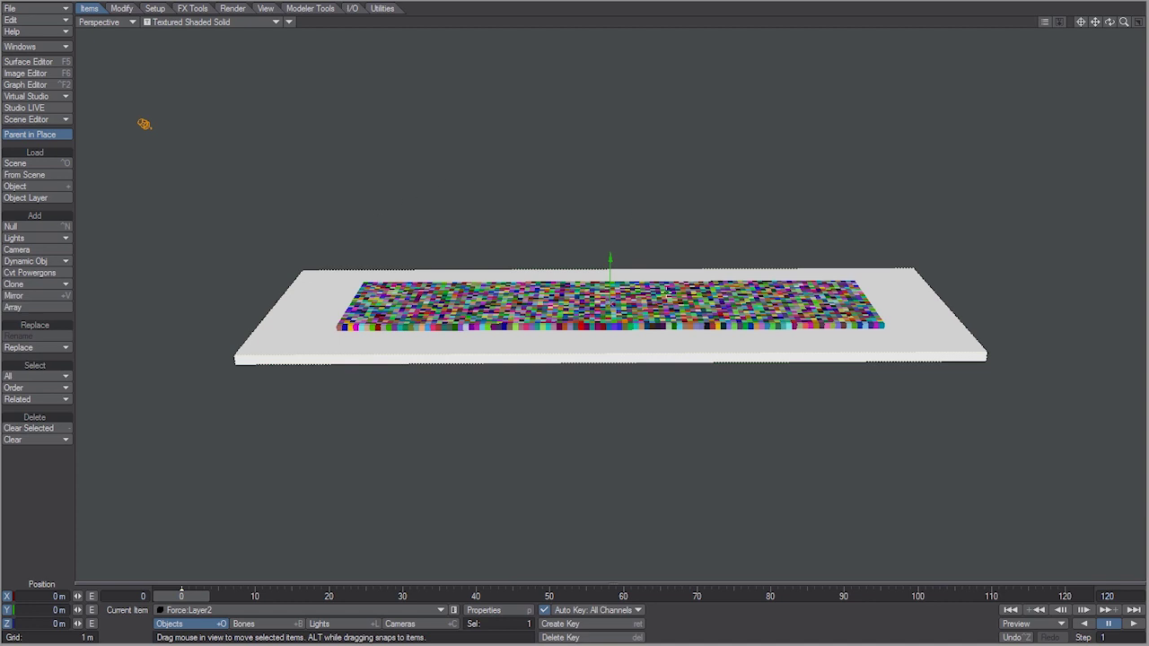
Select the box array, undo an accidental lift, and make the white slab a static collision body
{"action": "left_click", "coordinate": [596, 291]}
{"action": "right_click_drag", "start_coordinate": [596, 290], "coordinate": [536, 283]}
{"action": "key", "text": "ctrl+z"}
{"action": "left_click", "coordinate": [272, 327]}
{"action": "left_click", "coordinate": [189, 11]}
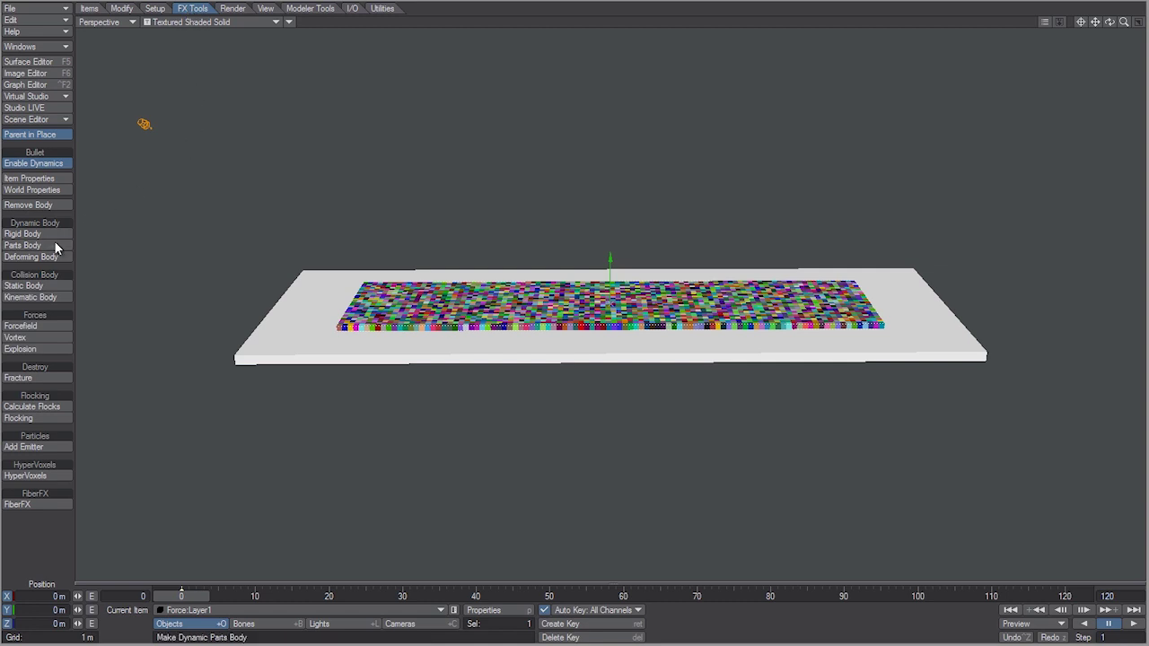
{"action": "left_click", "coordinate": [265, 345]}
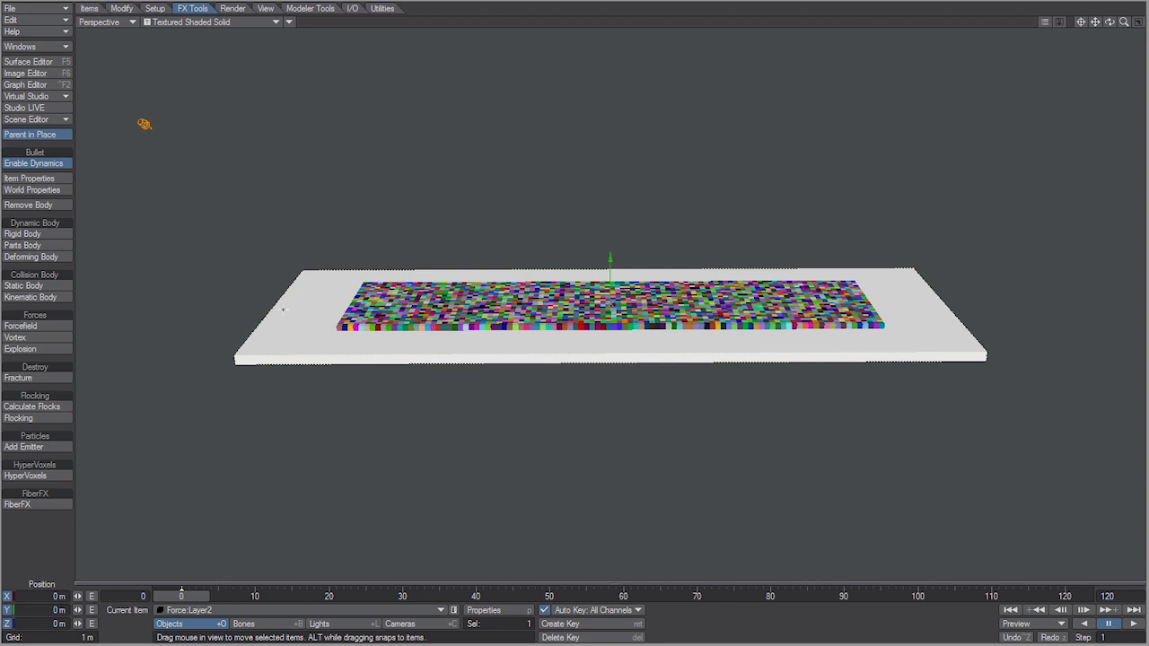
{"action": "left_click", "coordinate": [59, 285]}
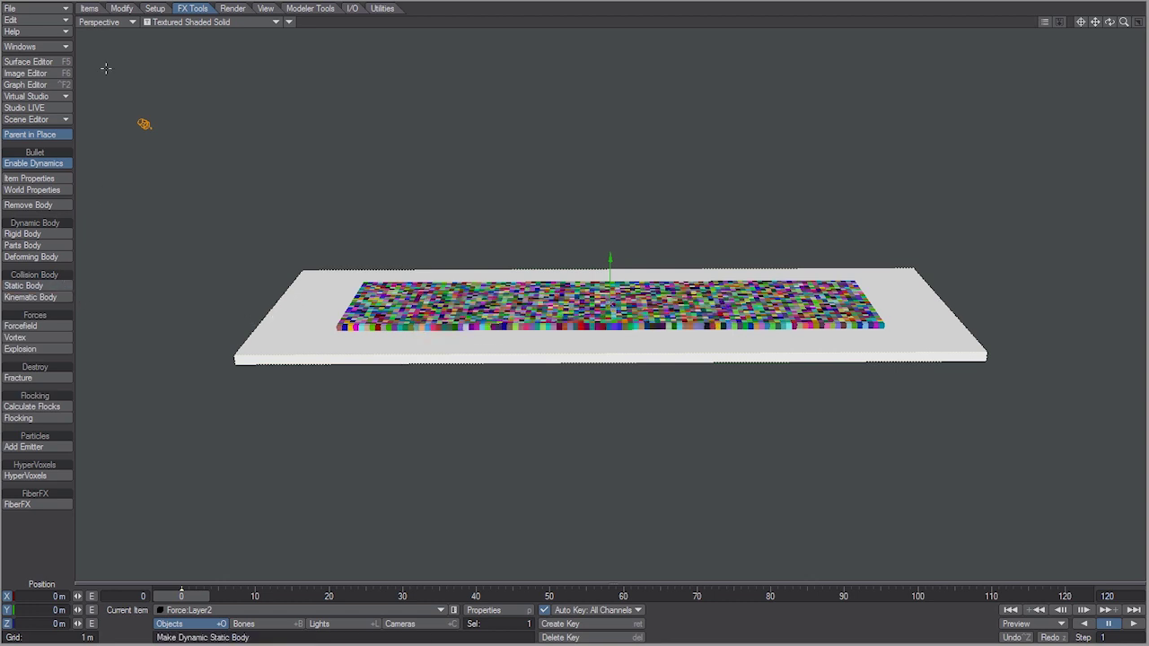
Add a Ball-shaped null named Forcefield at 3m scale and drag it toward the slab's left end
{"action": "left_click", "coordinate": [89, 8]}
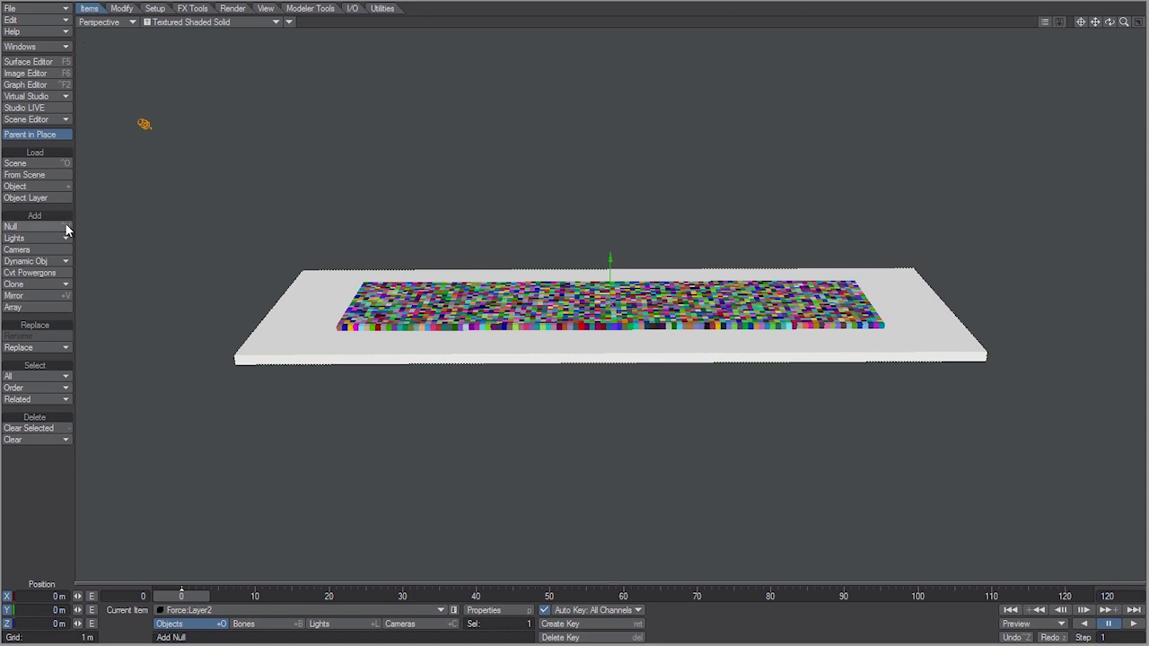
{"action": "left_click", "coordinate": [36, 226]}
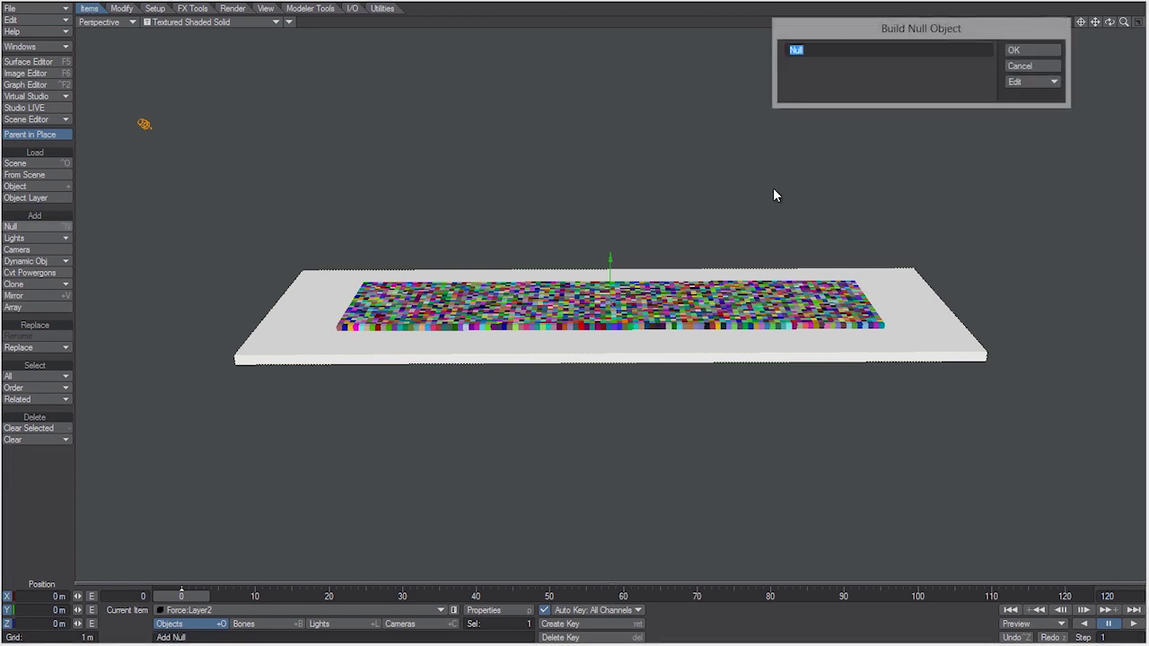
{"action": "type", "text": "Forcefield"}
{"action": "left_click", "coordinate": [1053, 81]}
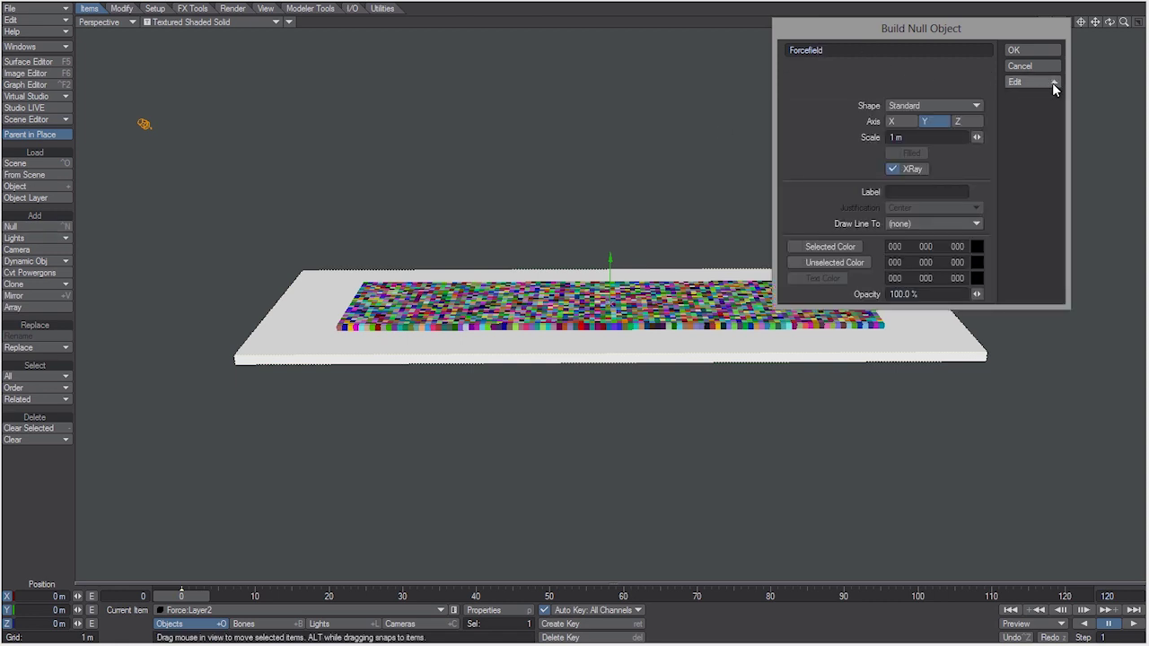
{"action": "left_click", "coordinate": [950, 105]}
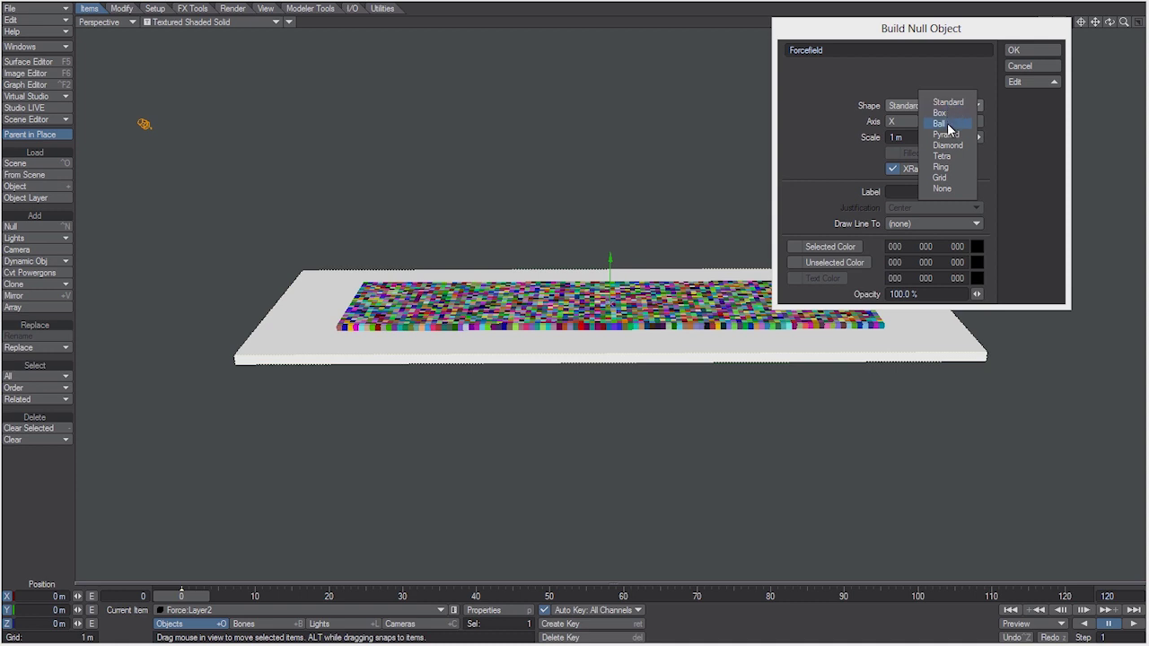
{"action": "left_click", "coordinate": [948, 124]}
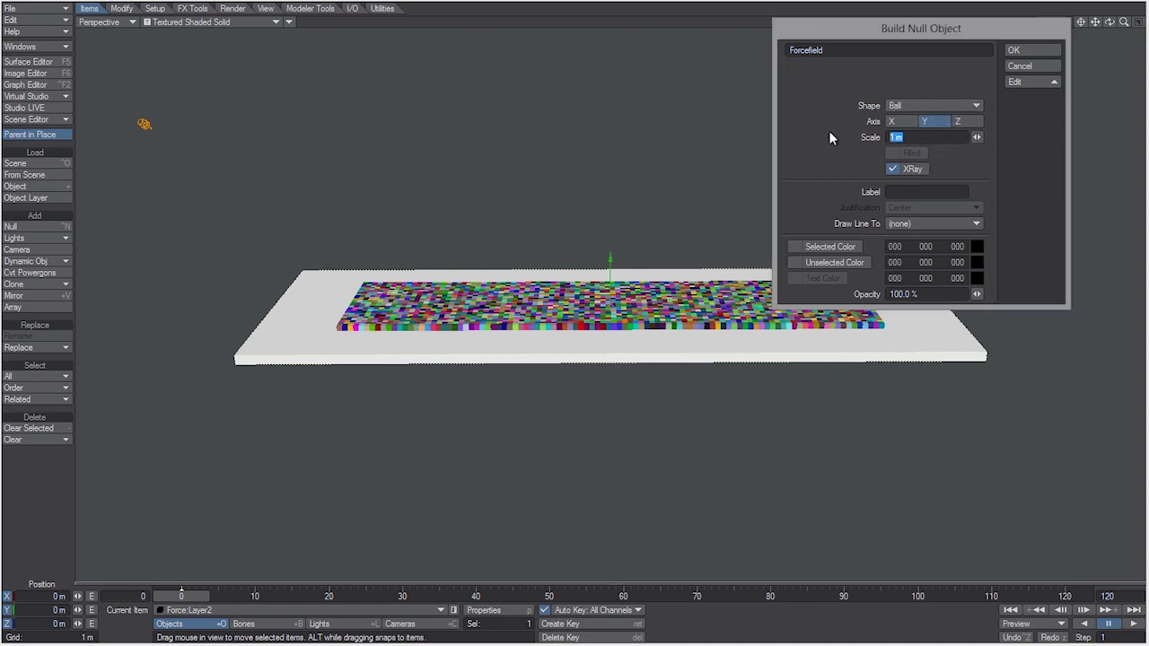
{"action": "type", "text": "3m"}
{"action": "left_click", "coordinate": [1023, 51]}
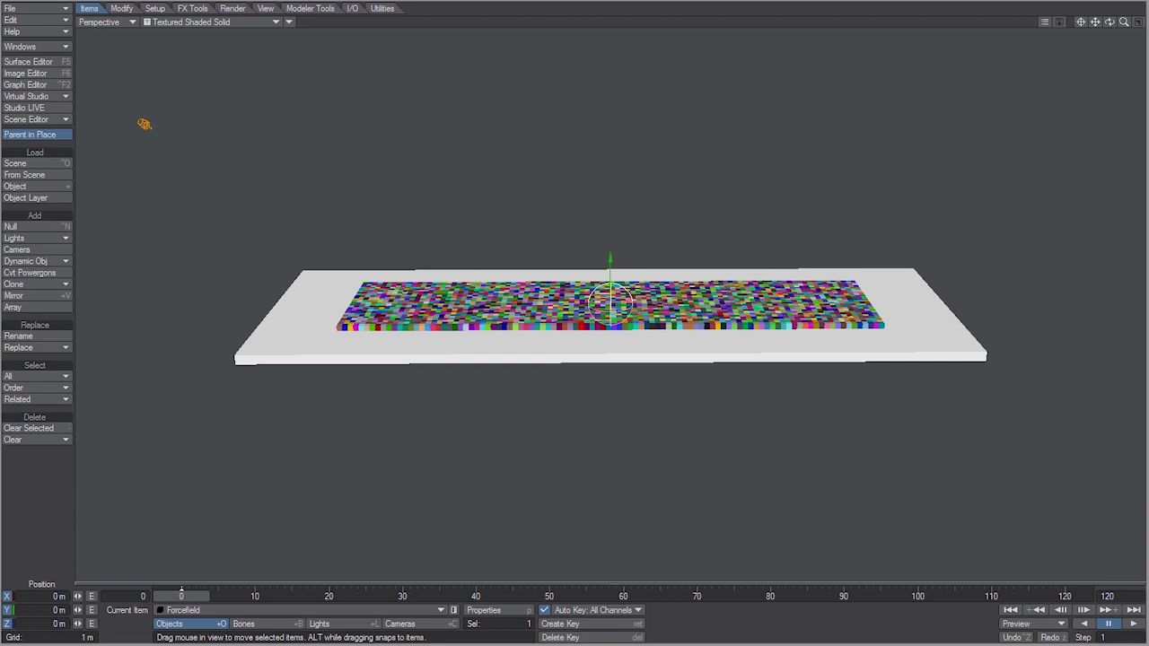
{"action": "left_click_drag", "start_coordinate": [611, 304], "coordinate": [232, 305]}
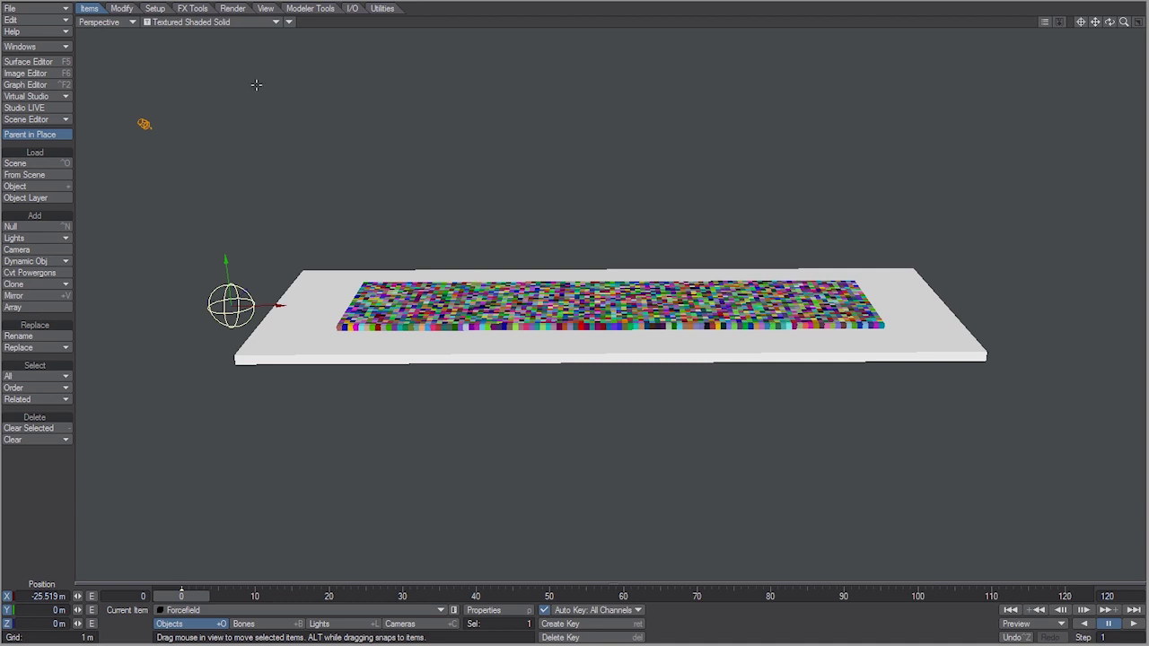
Clone the Forcefield null once and rename the copy Vortex
{"action": "key", "text": "ctrl+c"}
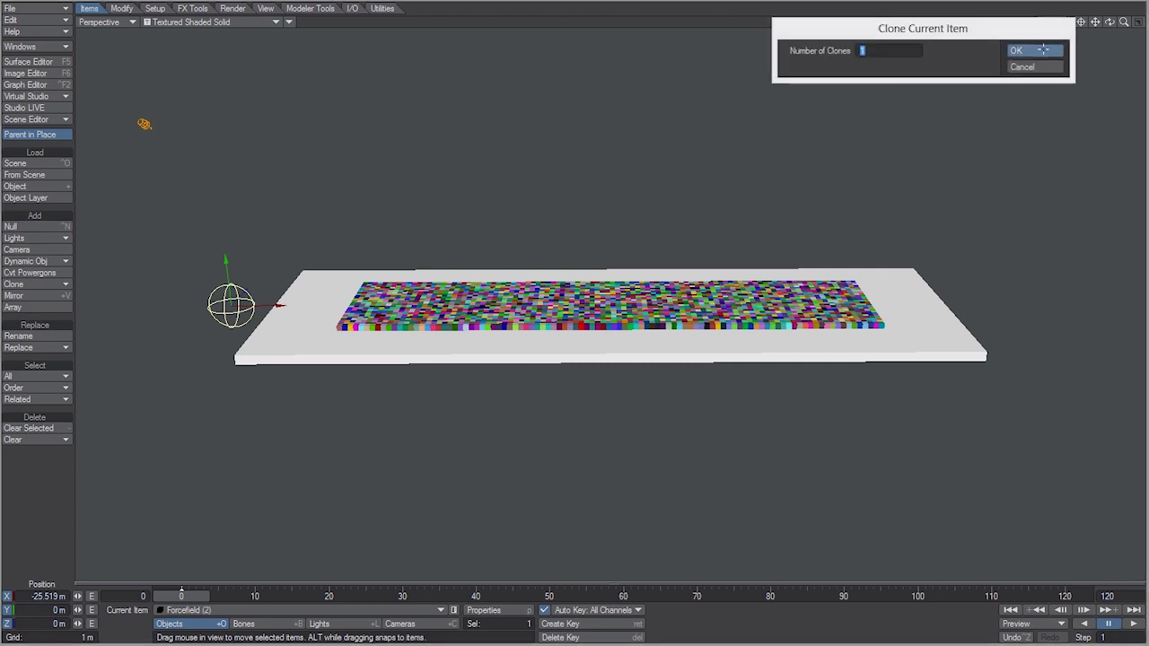
{"action": "left_click", "coordinate": [1041, 51]}
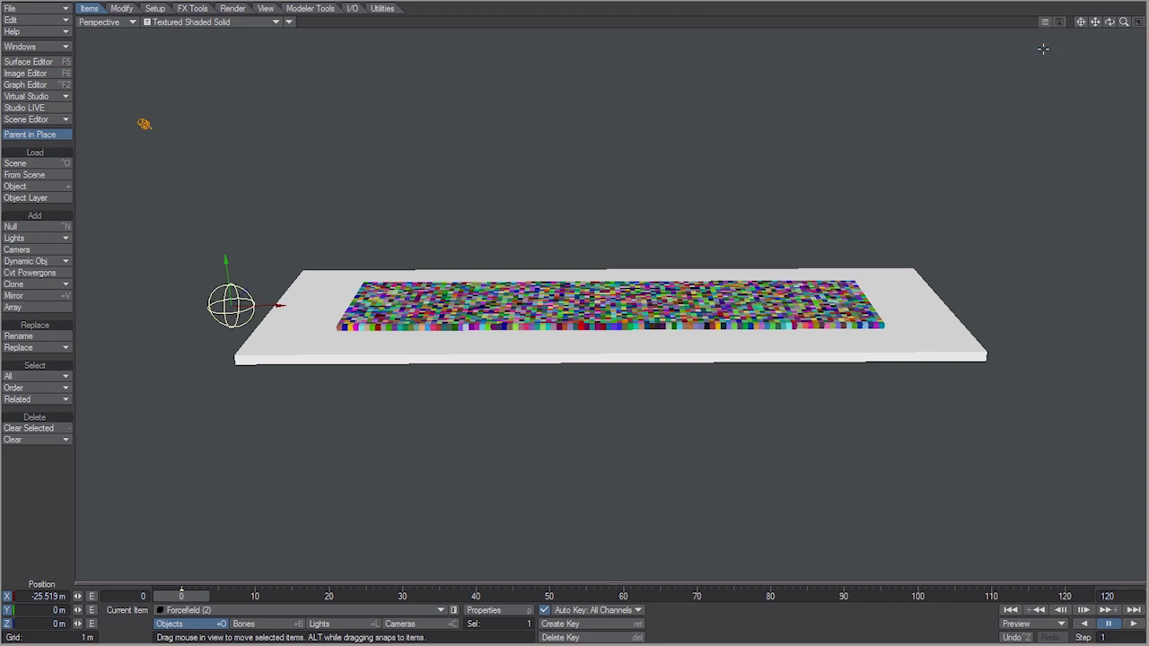
{"action": "left_click", "coordinate": [56, 338]}
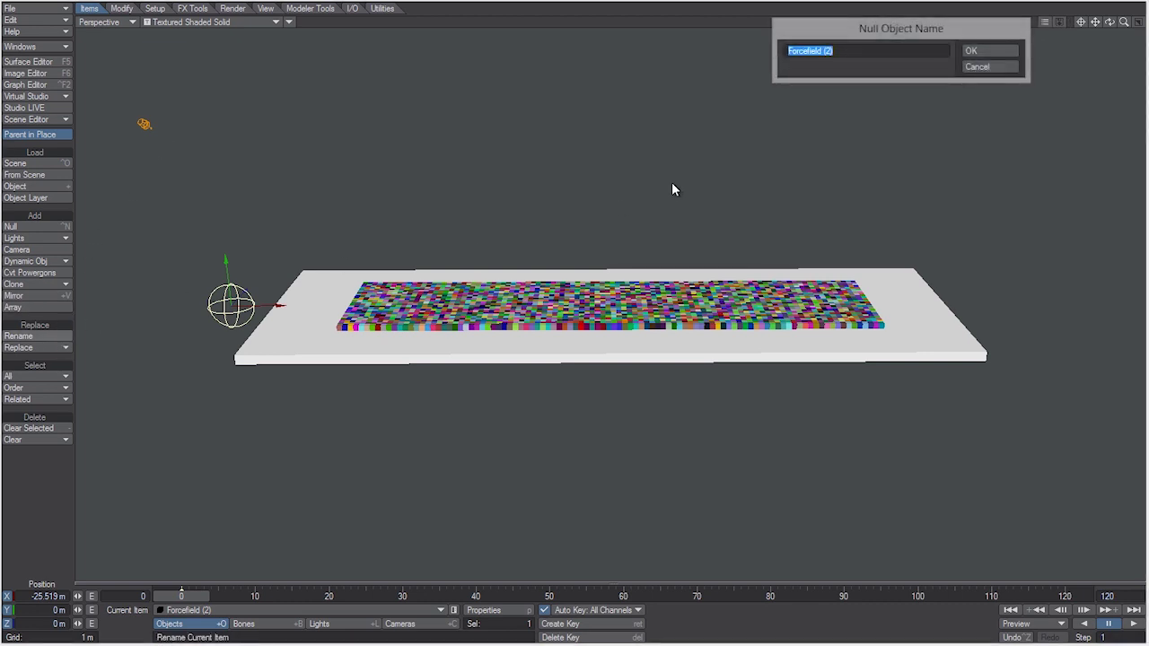
{"action": "type", "text": "Vortex"}
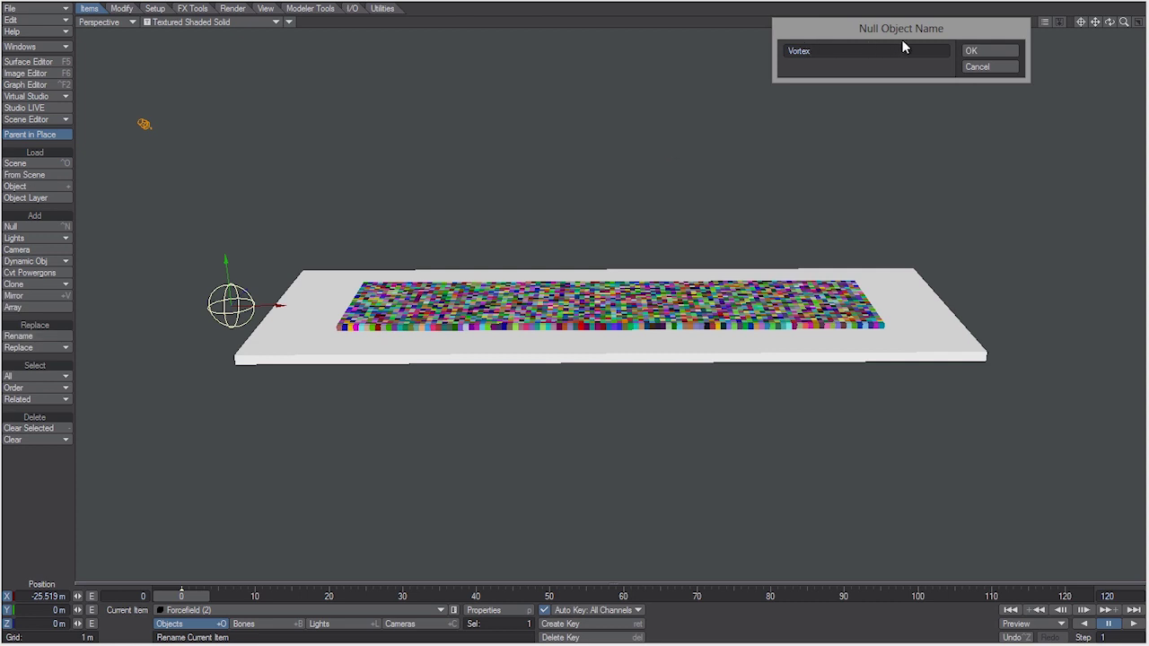
{"action": "left_click", "coordinate": [978, 51]}
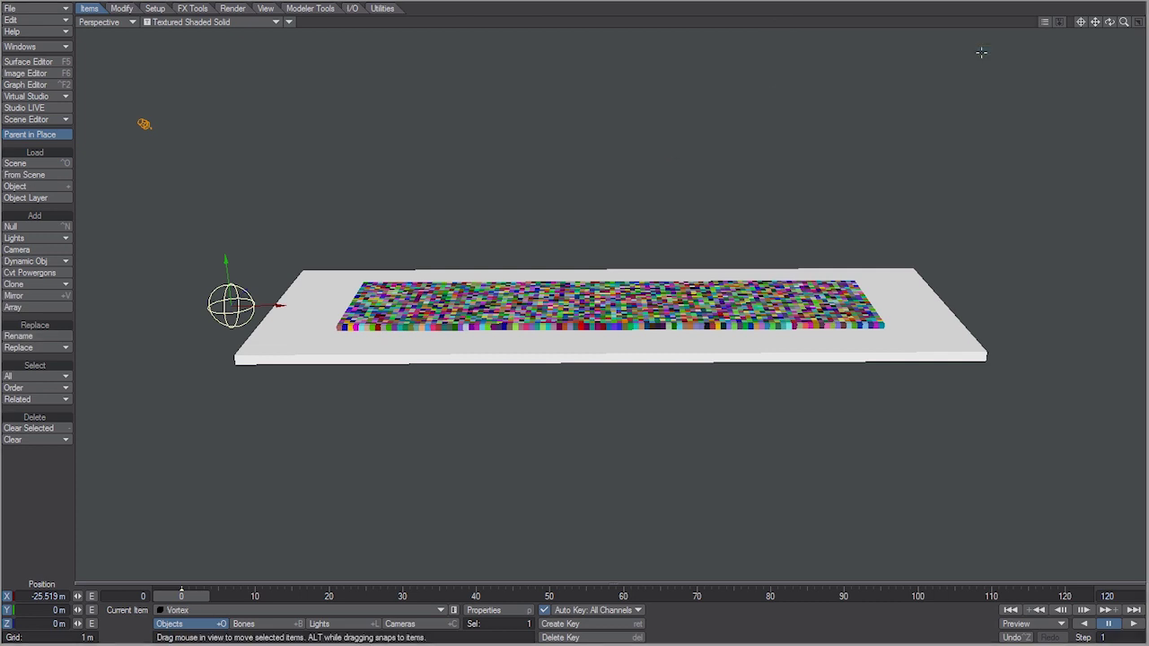
{"action": "left_click", "coordinate": [193, 9]}
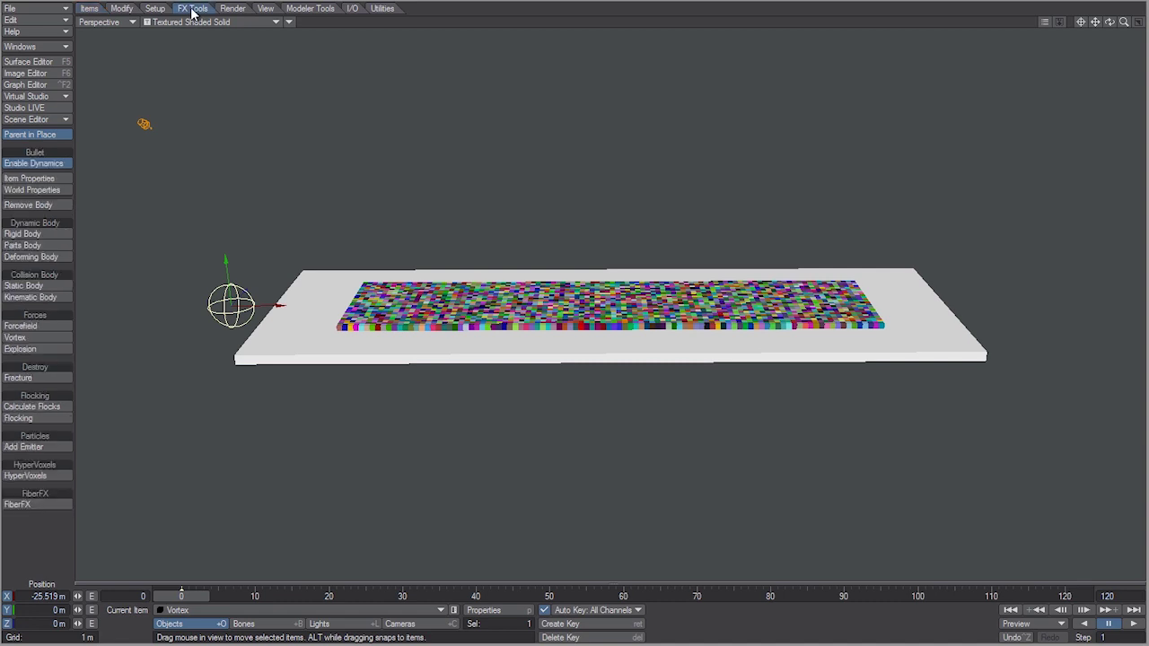
Enable Bullet dynamics and set the scene's end frame to 300
{"action": "left_click", "coordinate": [51, 164]}
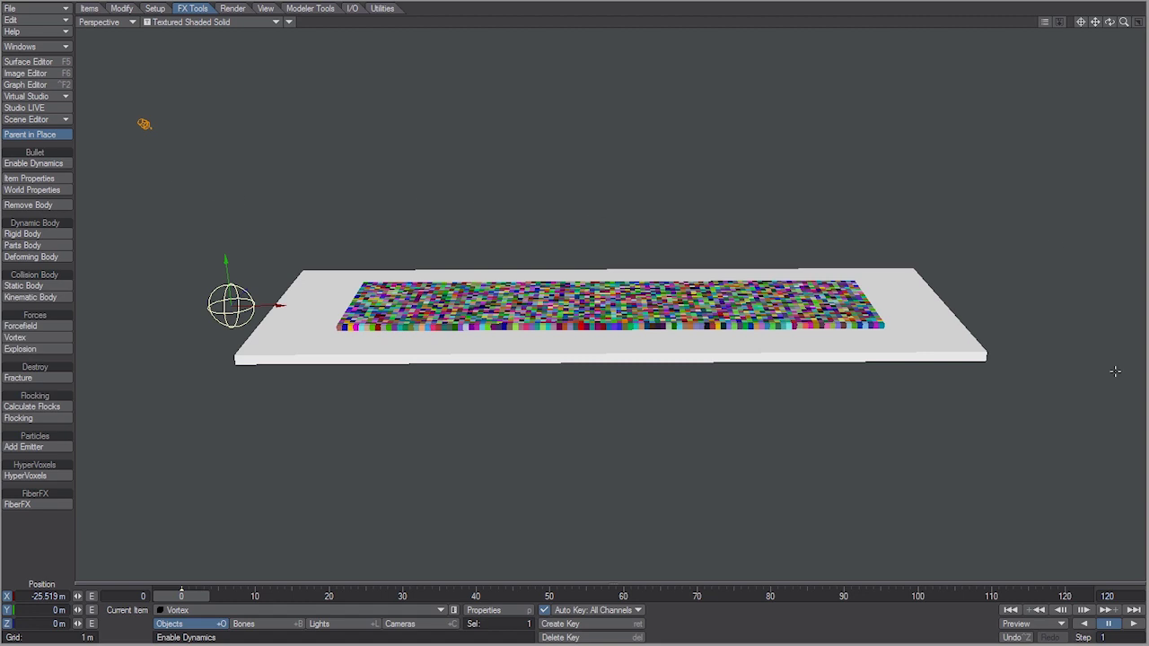
{"action": "left_click", "coordinate": [1128, 596]}
{"action": "key", "text": "Return"}
{"action": "type", "text": "300"}
{"action": "key", "text": "Return"}
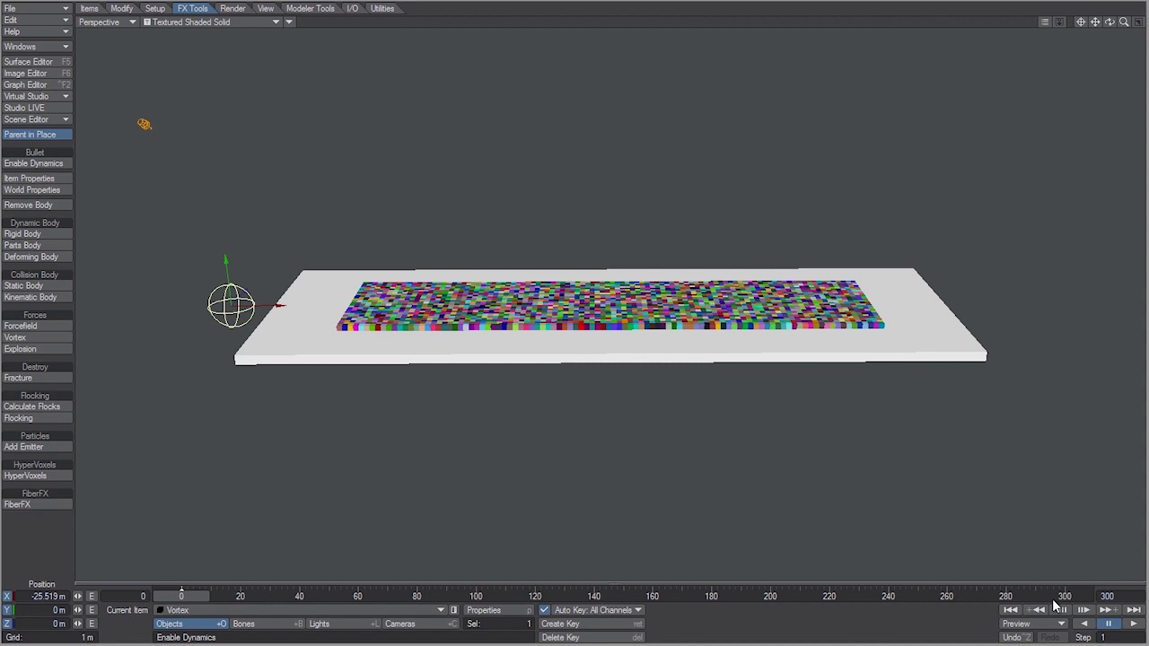
Make Forcefield the current item and turn it into a Forcefield force
{"action": "left_click", "coordinate": [343, 610]}
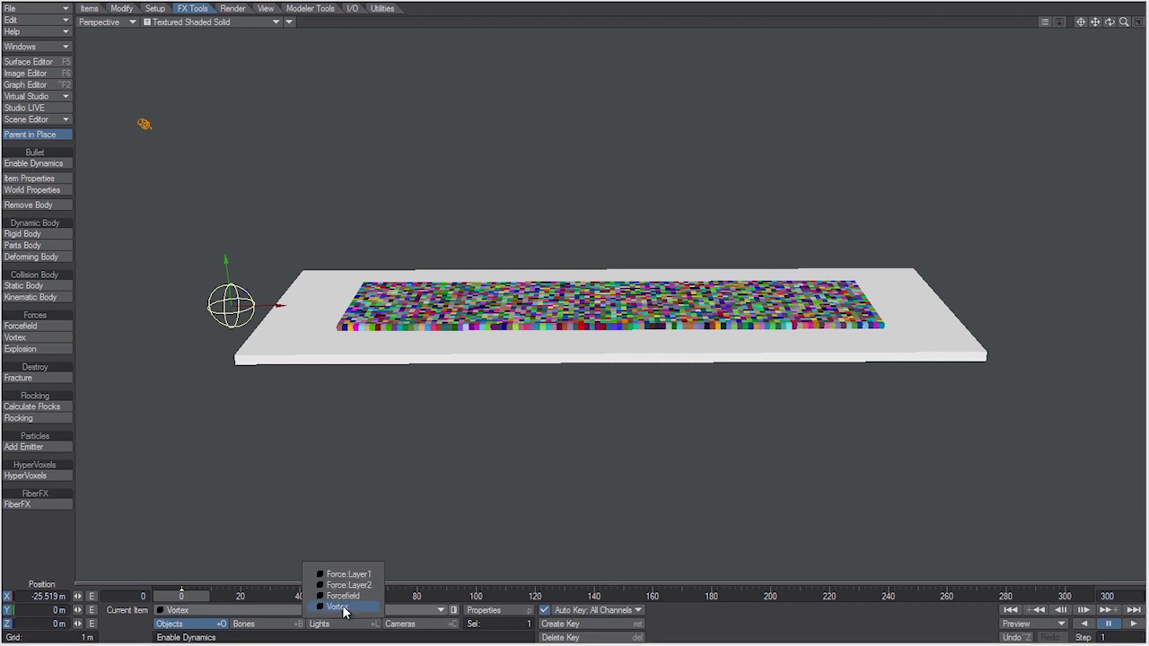
{"action": "left_click", "coordinate": [342, 596]}
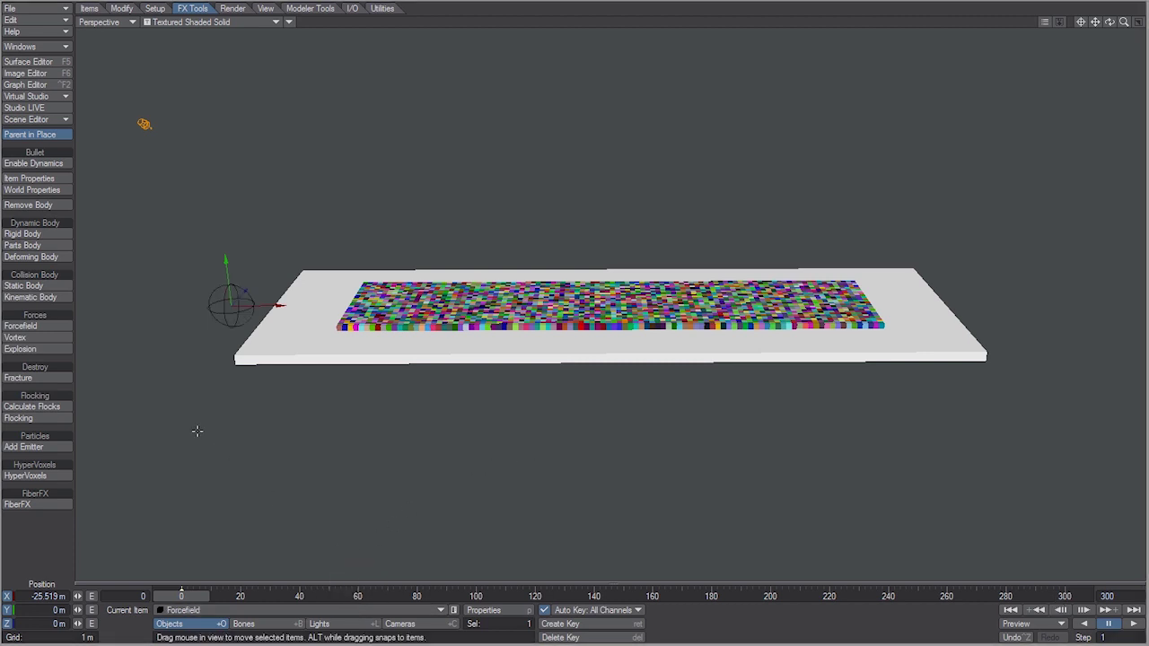
{"action": "left_click", "coordinate": [58, 326]}
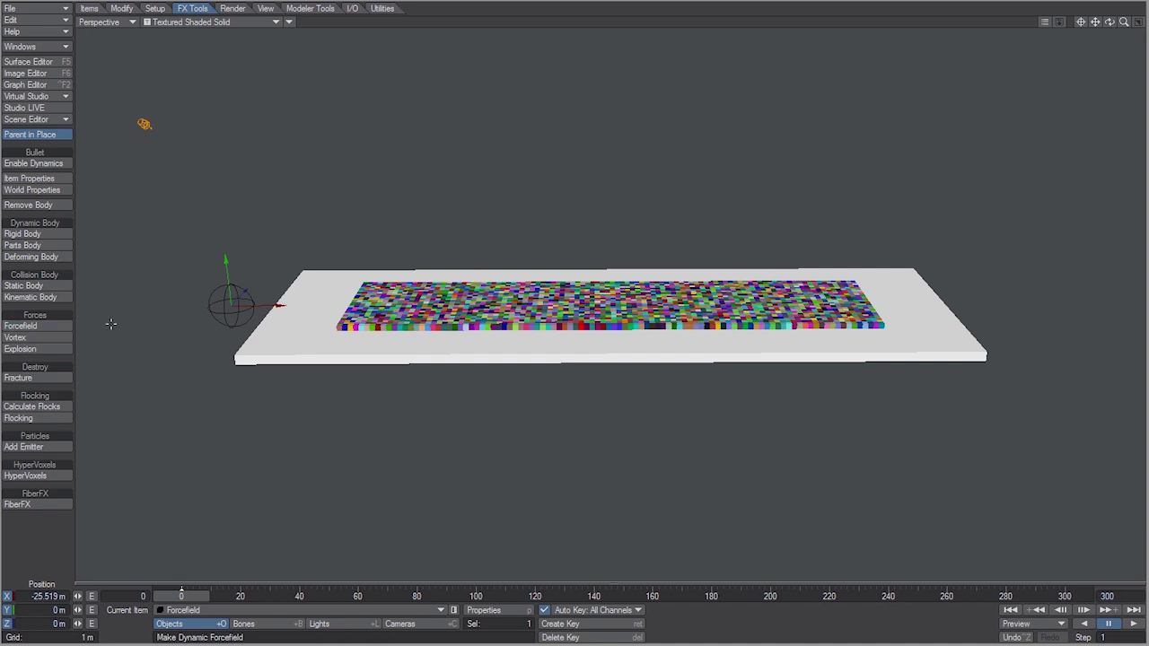
Open the dynamics world settings, jump to frame 120, then reposition and close the window
{"action": "left_click", "coordinate": [66, 190]}
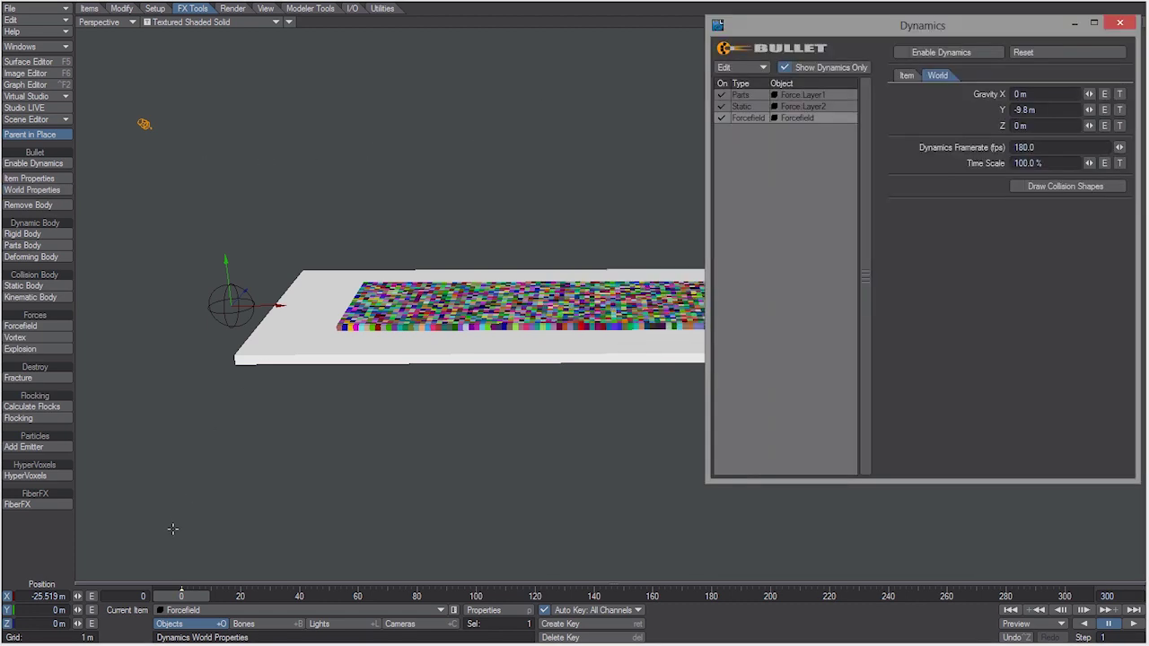
{"action": "left_click", "coordinate": [536, 597]}
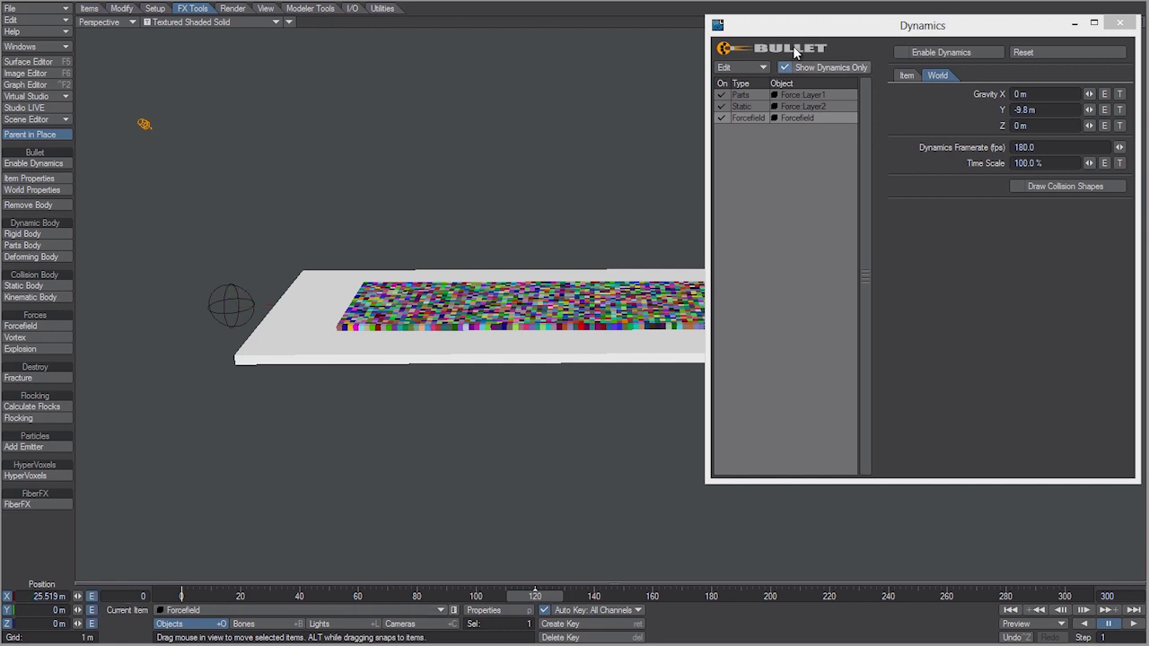
{"action": "left_click", "coordinate": [734, 56]}
{"action": "left_click_drag", "start_coordinate": [812, 28], "coordinate": [553, 95]}
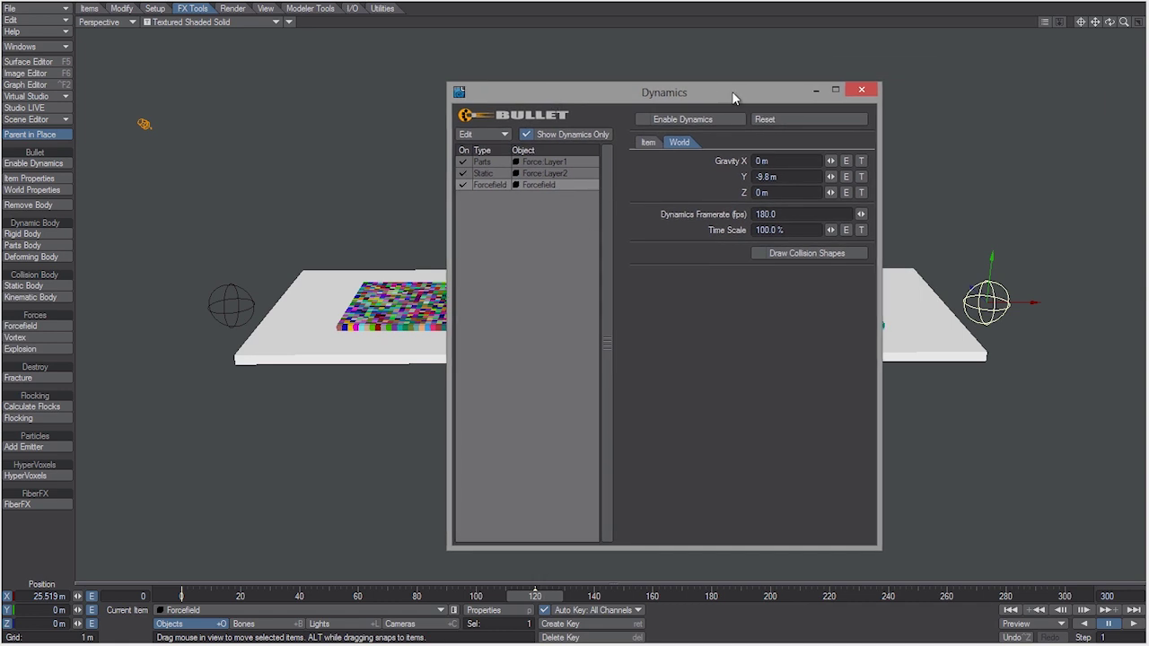
{"action": "left_click", "coordinate": [857, 89]}
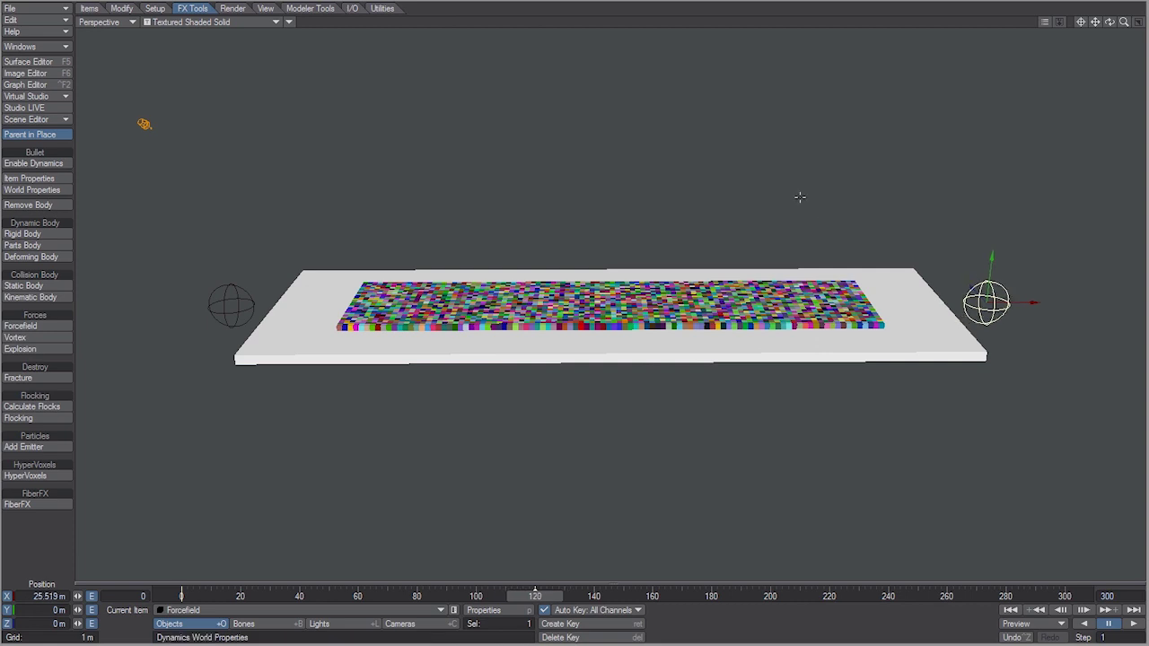
Reopen the dynamics settings and keep Box as the collision shape for Force:Layer1
{"action": "left_click", "coordinate": [69, 189]}
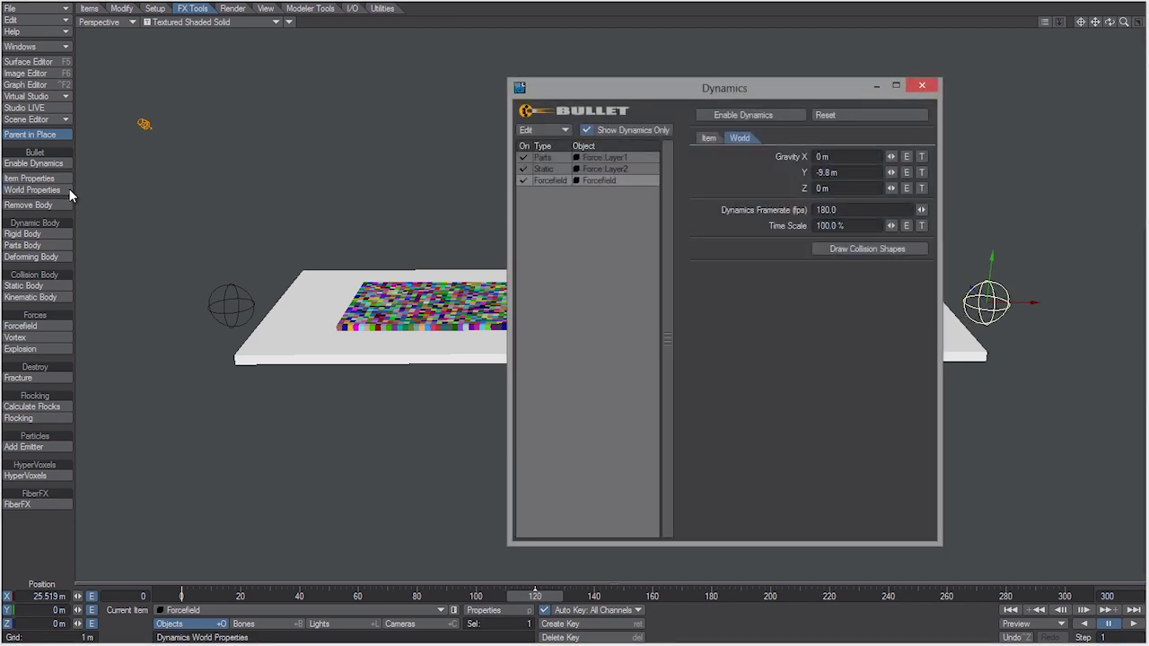
{"action": "left_click", "coordinate": [598, 158]}
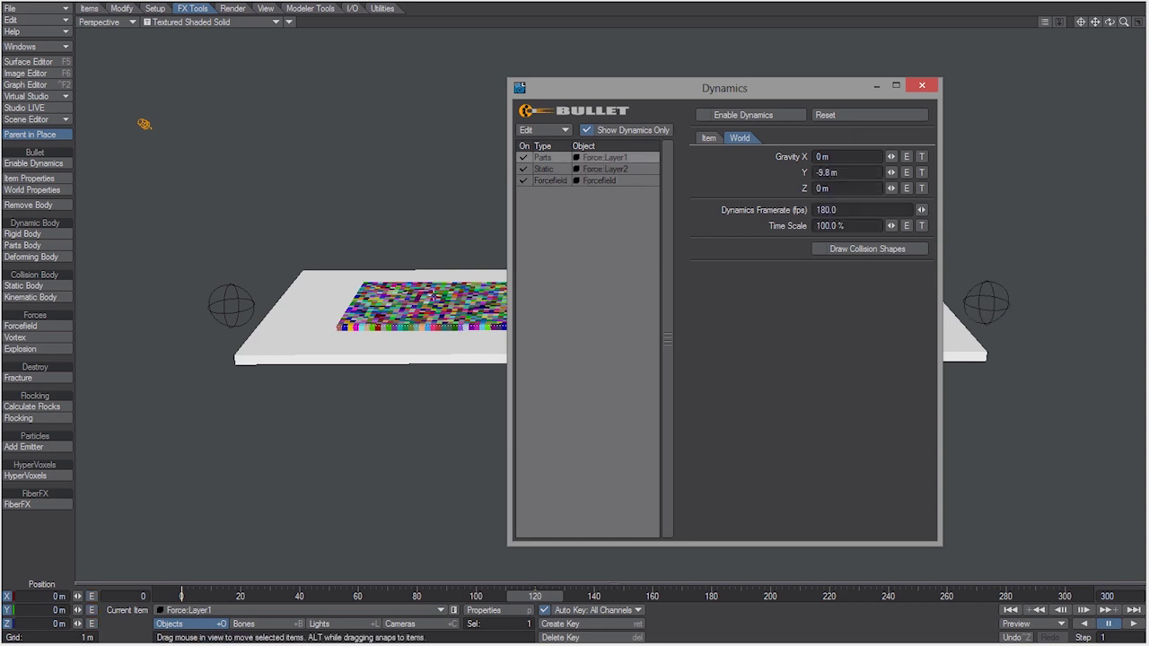
{"action": "left_click", "coordinate": [702, 138]}
{"action": "left_click", "coordinate": [848, 208]}
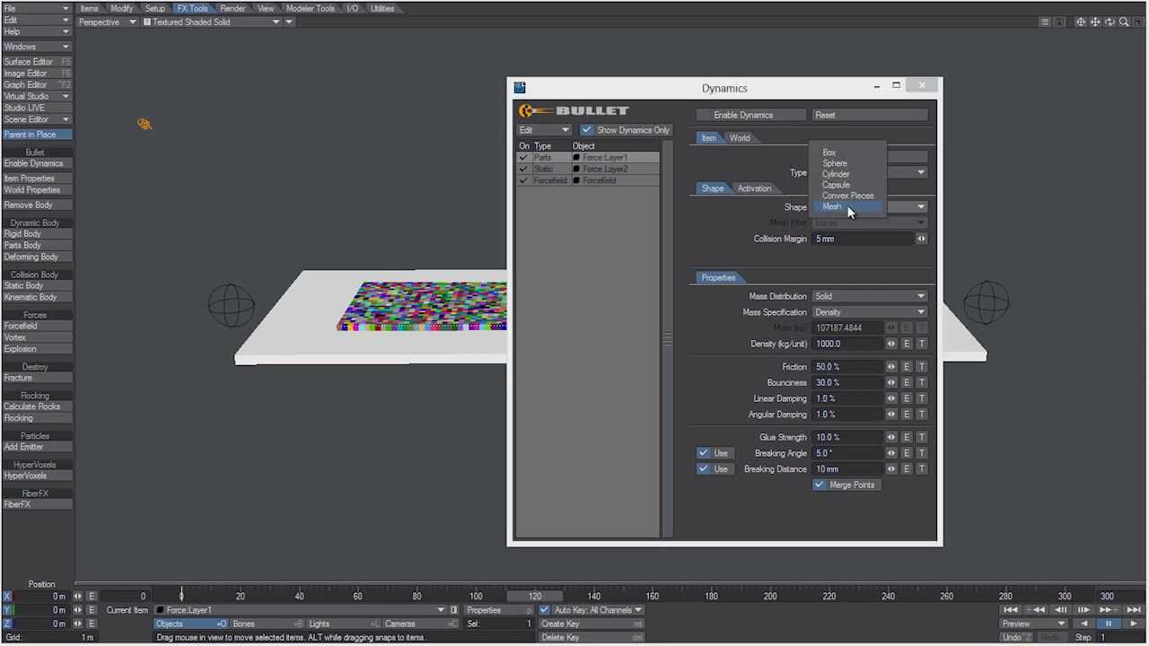
{"action": "left_click", "coordinate": [850, 155]}
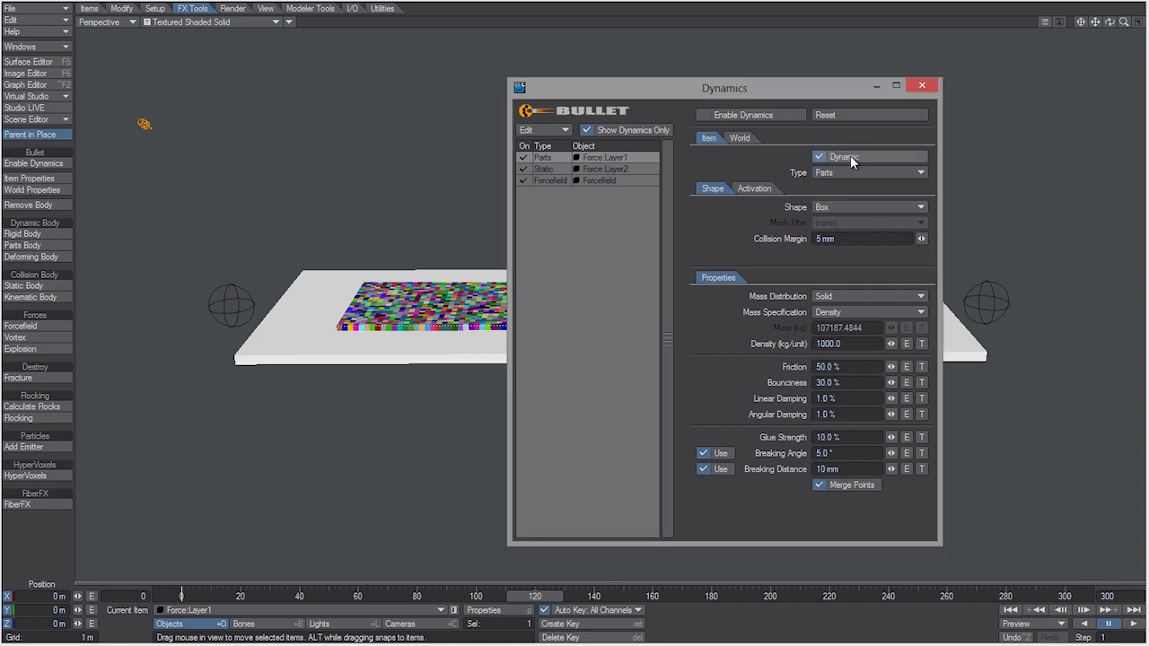
{"action": "left_click", "coordinate": [848, 208]}
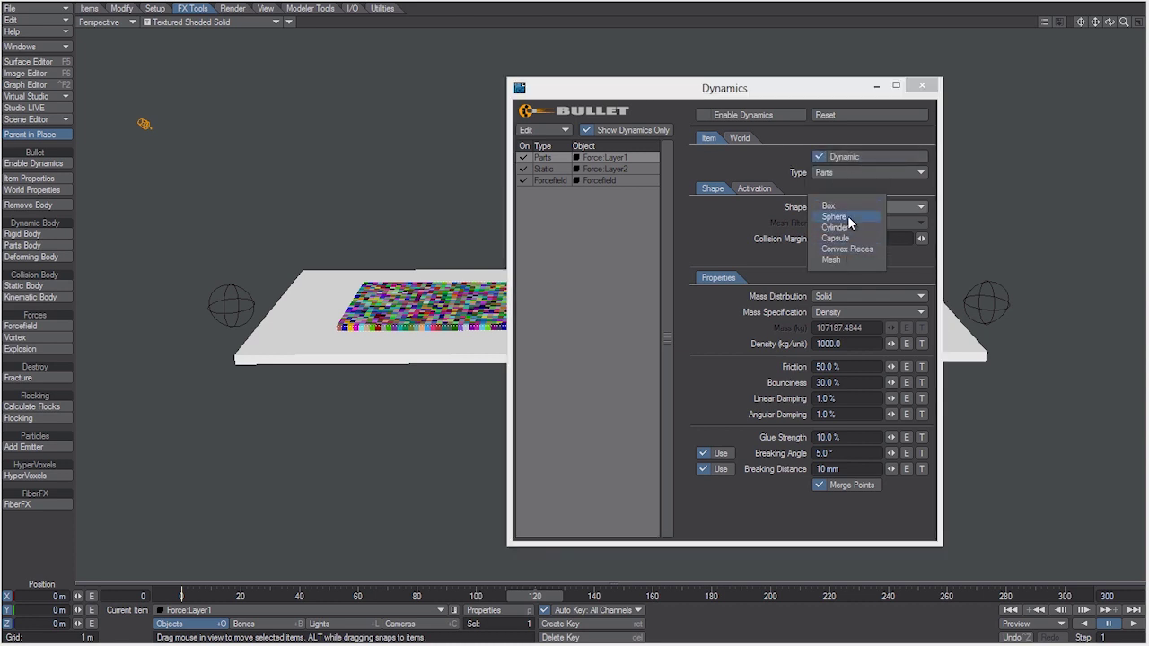
{"action": "left_click", "coordinate": [771, 218]}
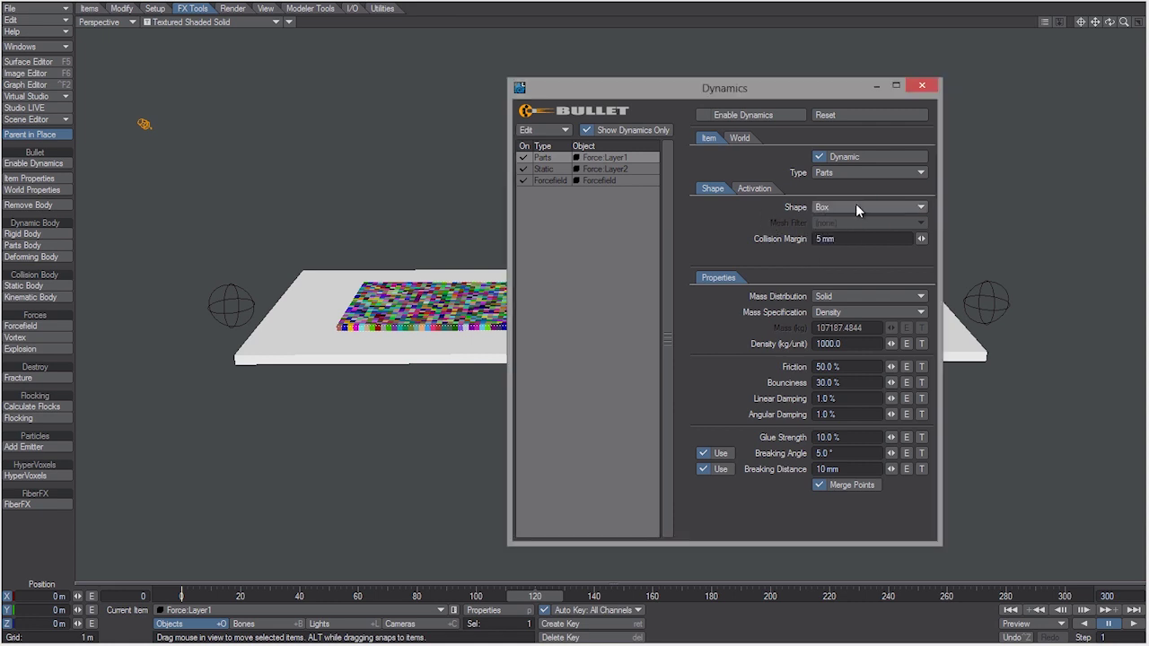
{"action": "left_click", "coordinate": [610, 182]}
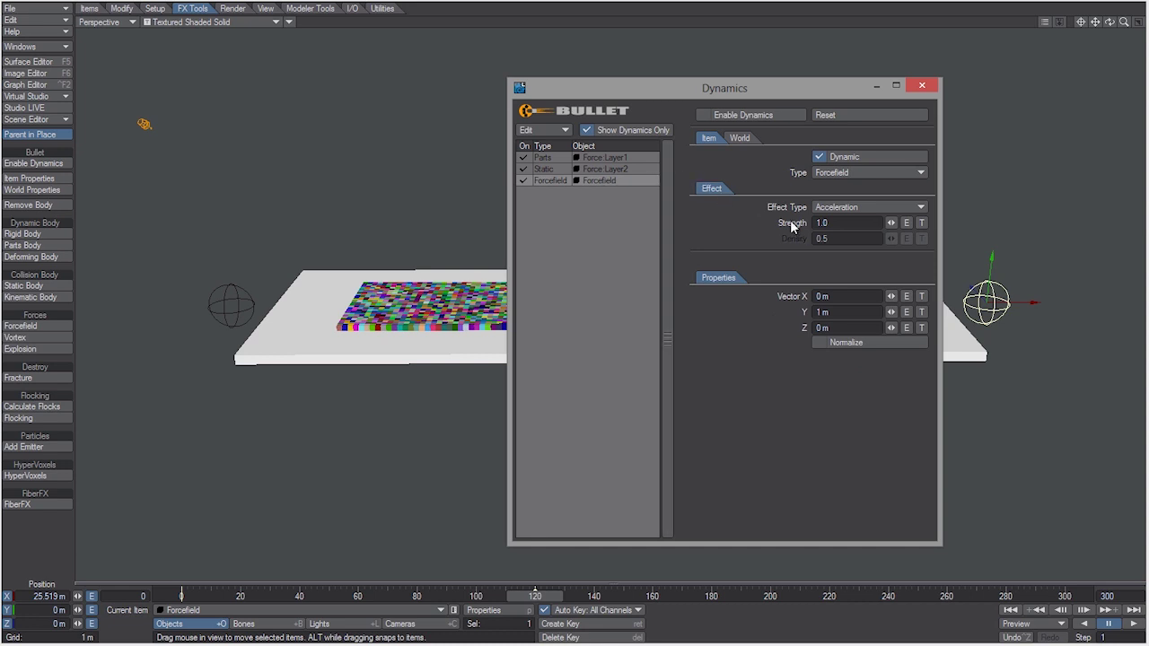
Texture the forcefield Strength with a Gradient driven by Object Distance from Forcefield
{"action": "left_click", "coordinate": [922, 224]}
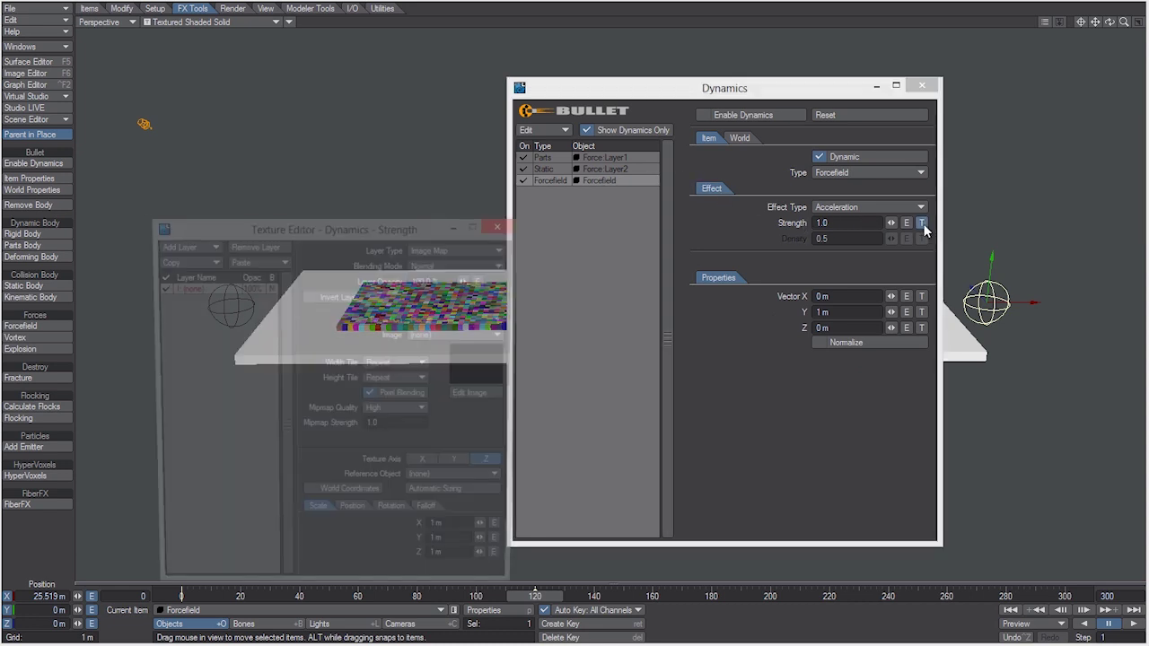
{"action": "left_click_drag", "start_coordinate": [431, 226], "coordinate": [440, 178]}
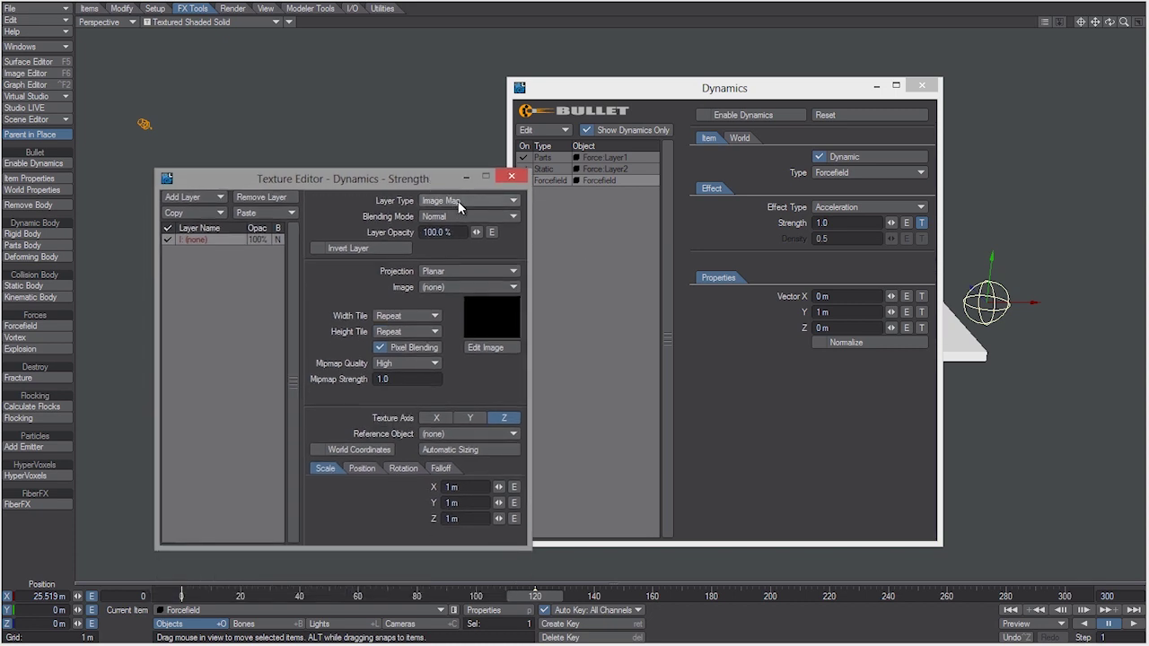
{"action": "left_click", "coordinate": [459, 203]}
{"action": "left_click", "coordinate": [455, 224]}
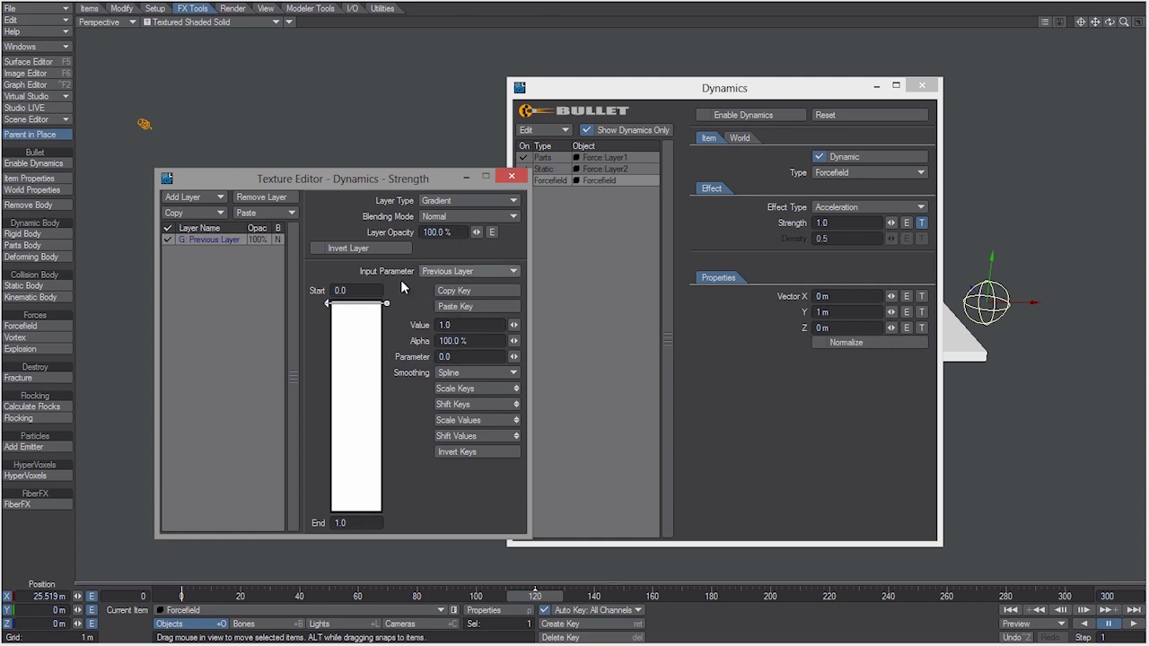
{"action": "left_click", "coordinate": [446, 271]}
{"action": "left_click", "coordinate": [444, 280]}
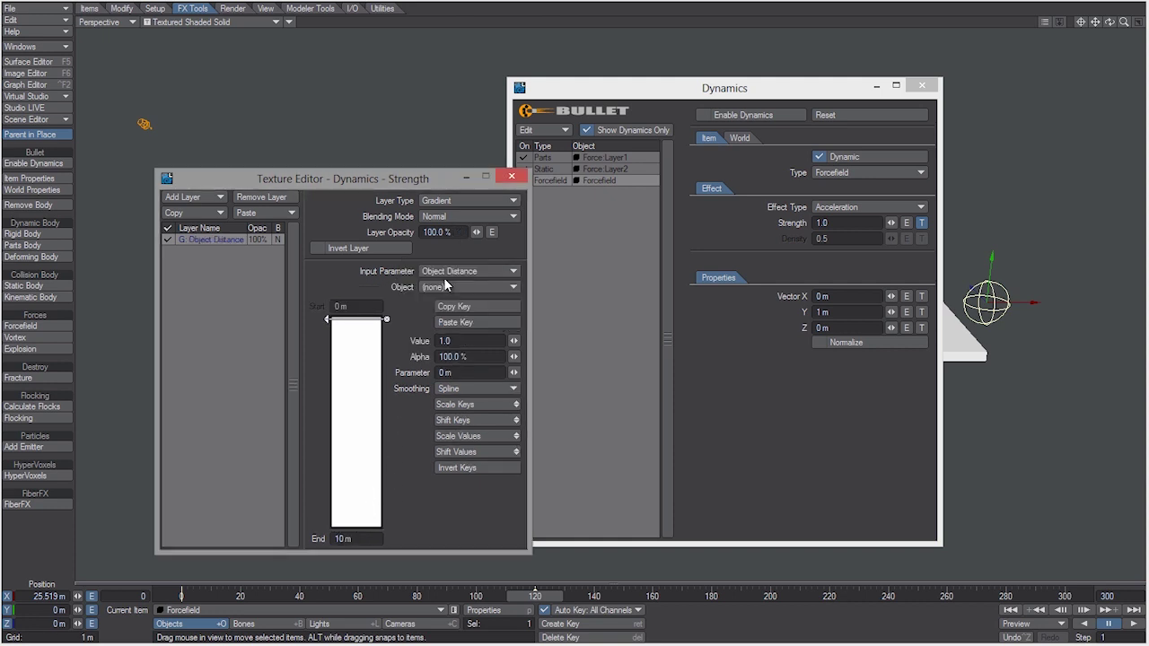
{"action": "left_click", "coordinate": [443, 286]}
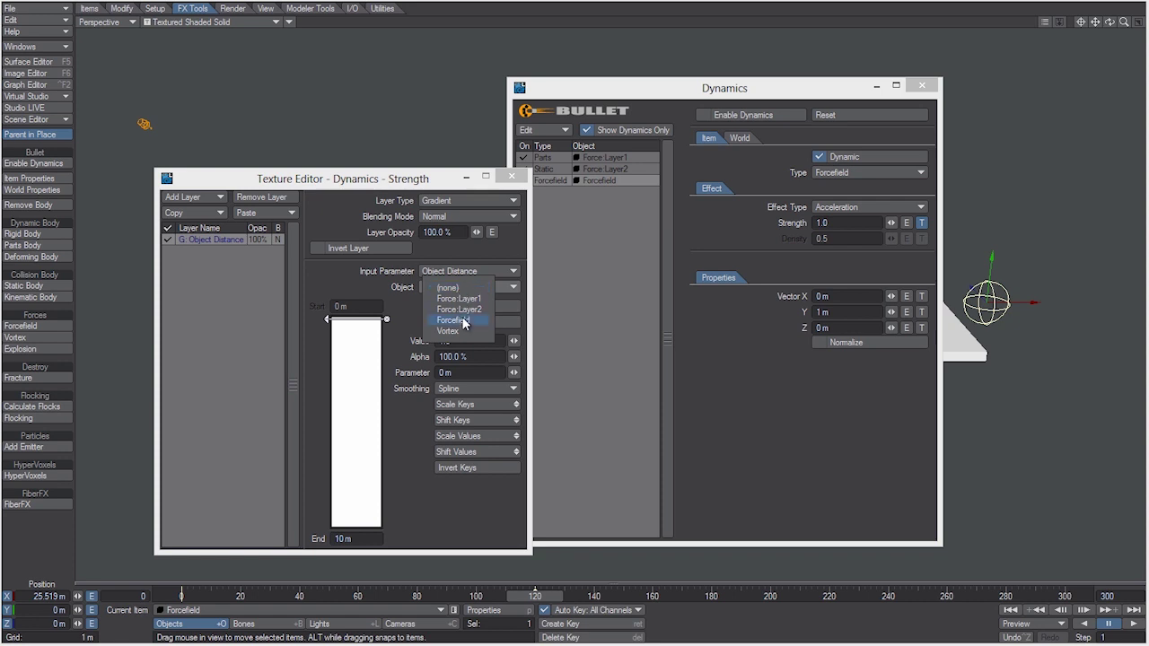
{"action": "left_click", "coordinate": [462, 320]}
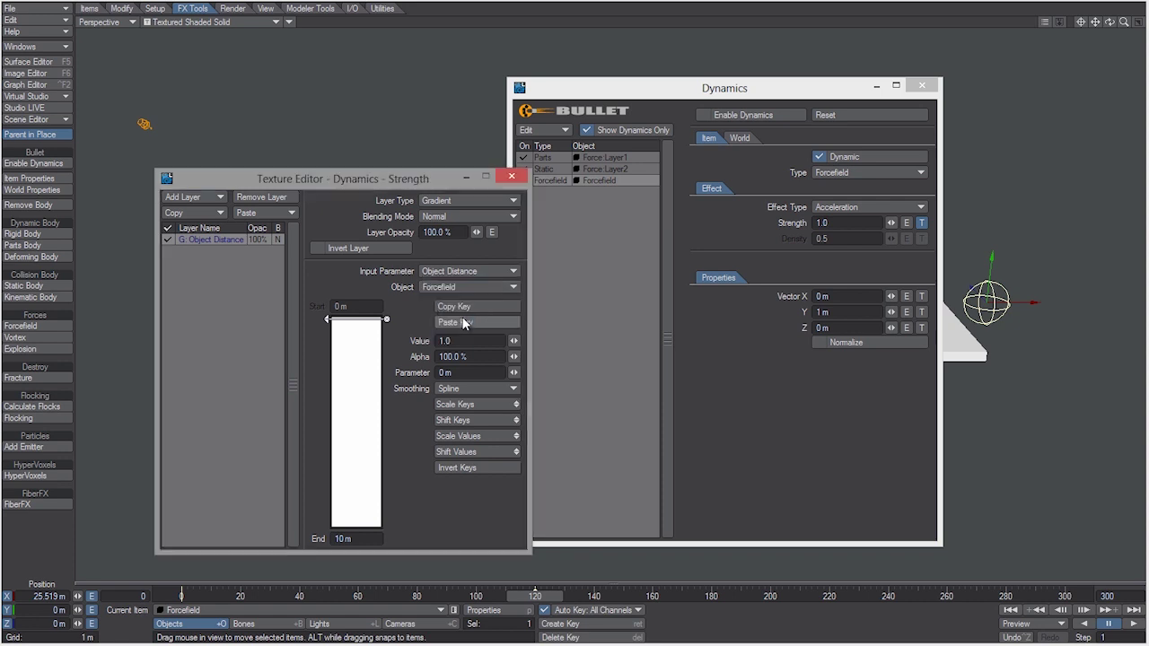
Set the gradient end to 2 m with keys 0.1 at 0 m and 0 at 2 m
{"action": "left_click", "coordinate": [364, 538]}
{"action": "type", "text": "2"}
{"action": "key", "text": "Return"}
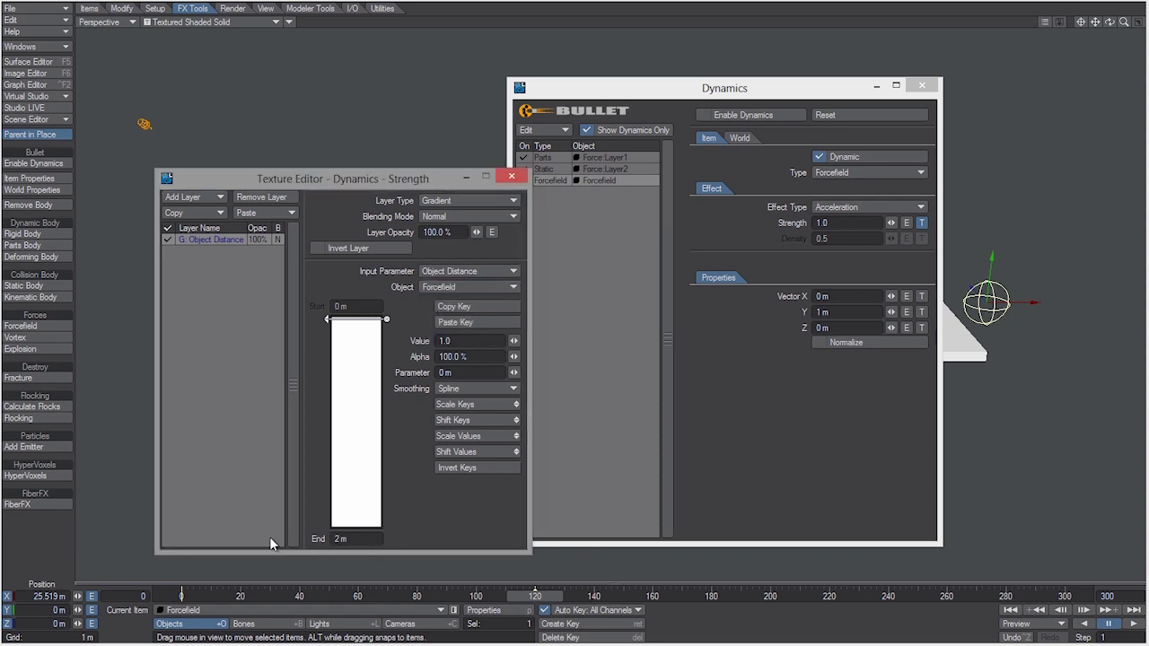
{"action": "left_click_drag", "start_coordinate": [368, 496], "coordinate": [364, 530]}
{"action": "left_click", "coordinate": [464, 340]}
{"action": "type", "text": "0"}
{"action": "key", "text": "Return"}
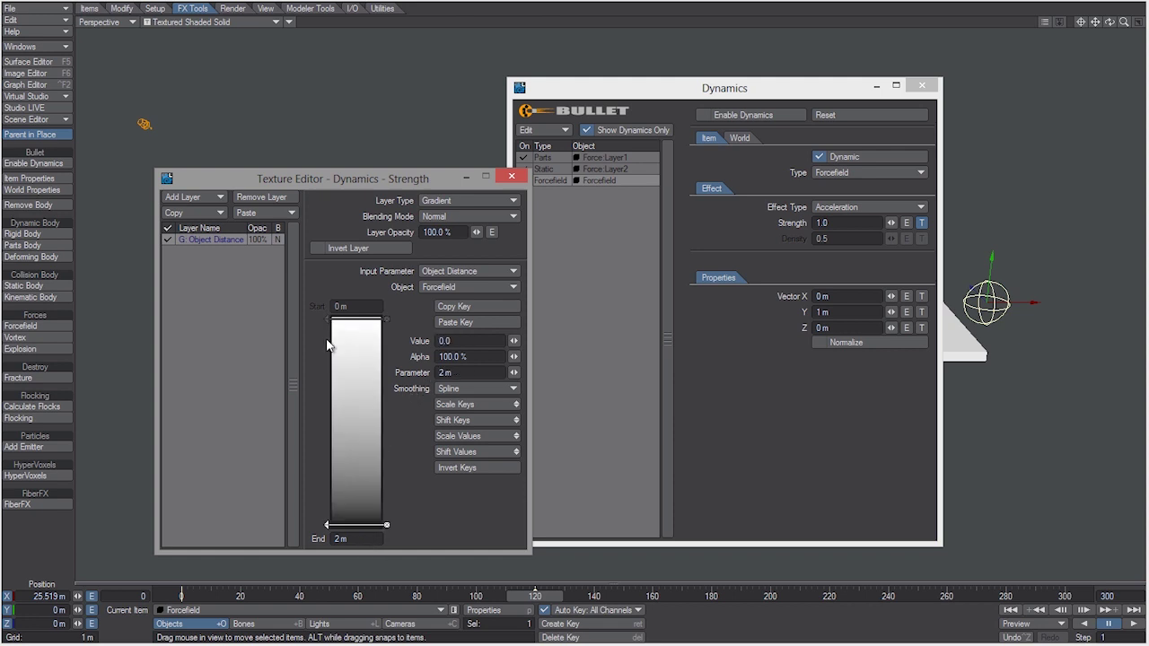
{"action": "left_click", "coordinate": [356, 321]}
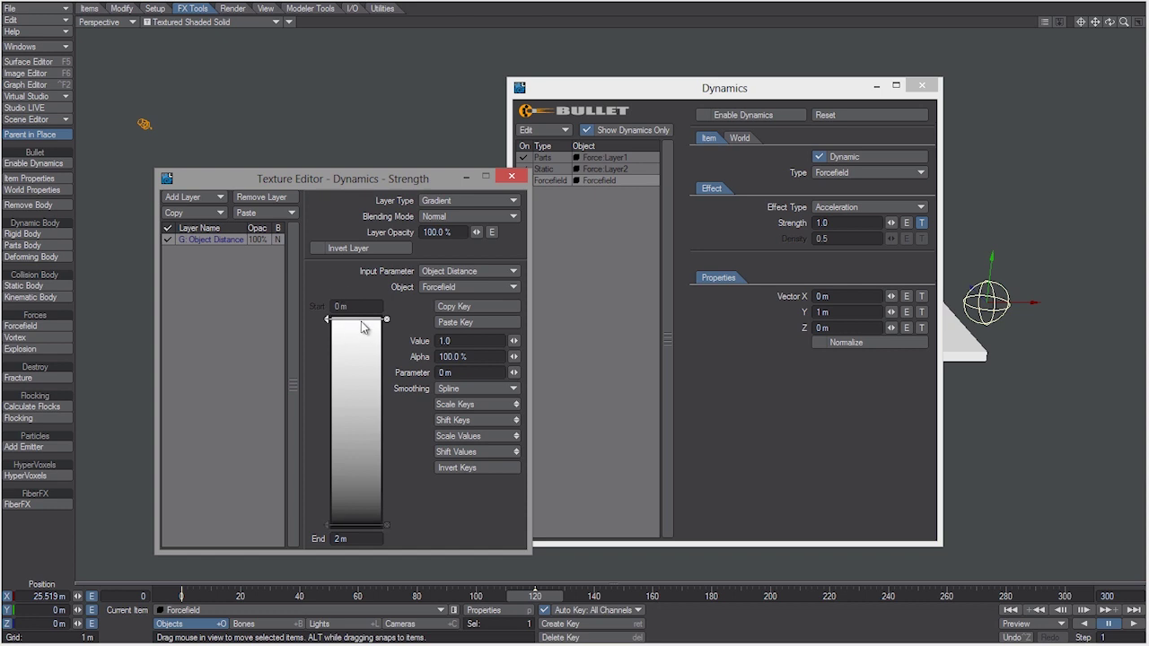
{"action": "left_click", "coordinate": [465, 341]}
{"action": "type", "text": "0.1"}
{"action": "left_click", "coordinate": [511, 177]}
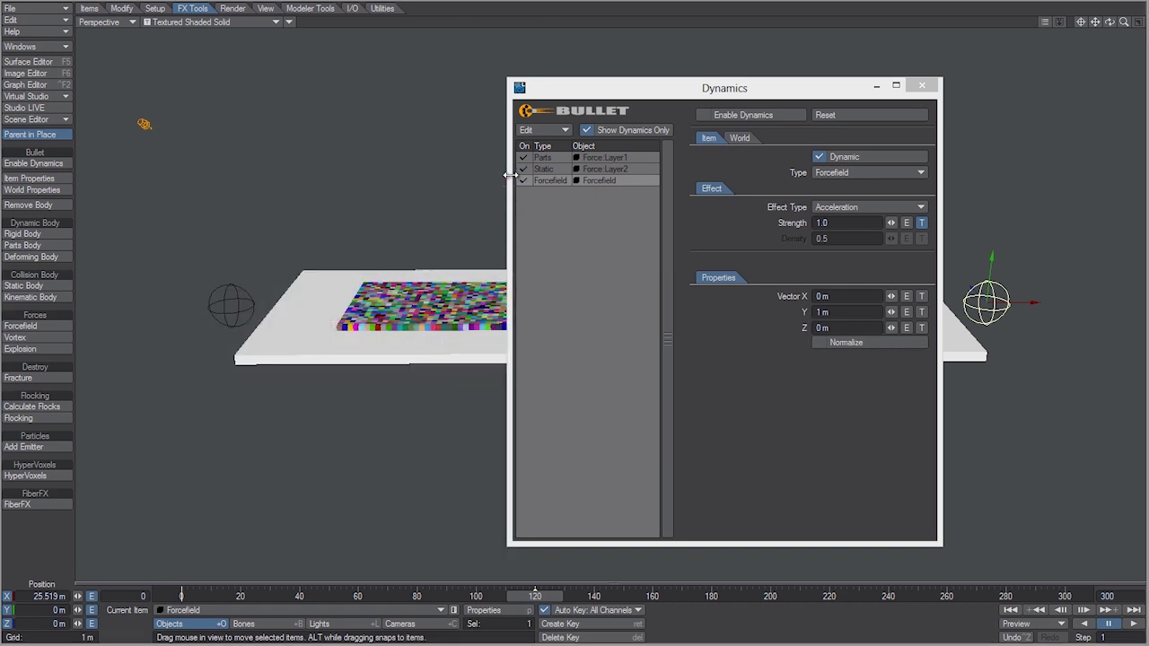
Set the forcefield's Vector Y to 400mm, enable dynamics, and simulate up to frame 120
{"action": "left_click", "coordinate": [797, 311]}
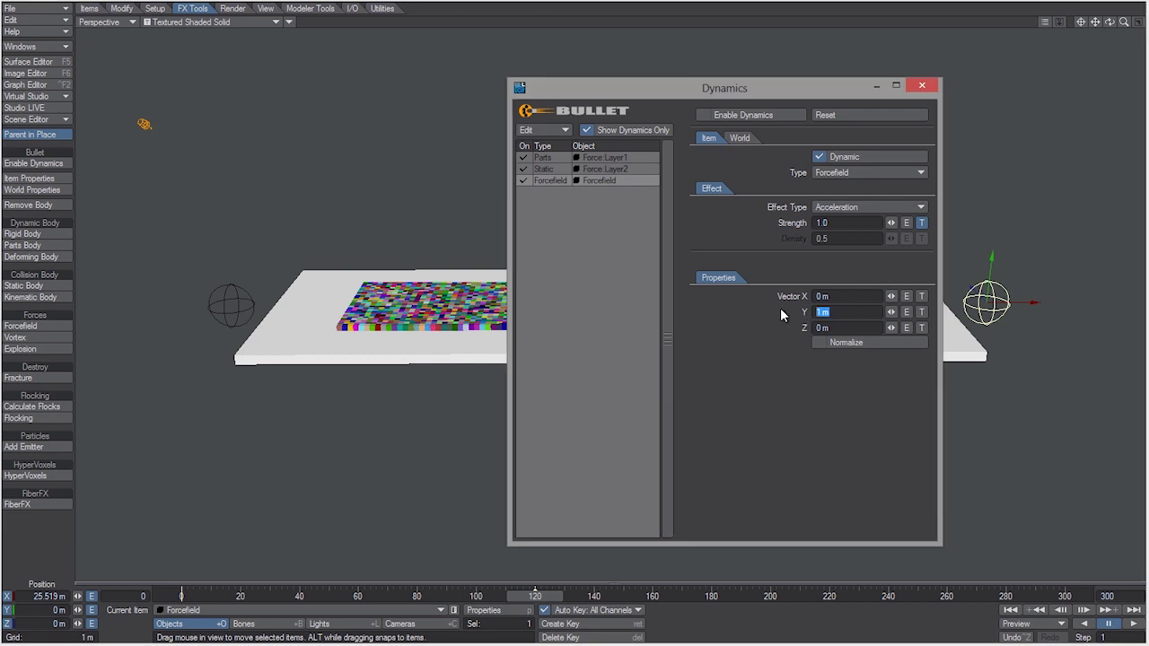
{"action": "type", "text": "400mm"}
{"action": "left_click", "coordinate": [750, 117]}
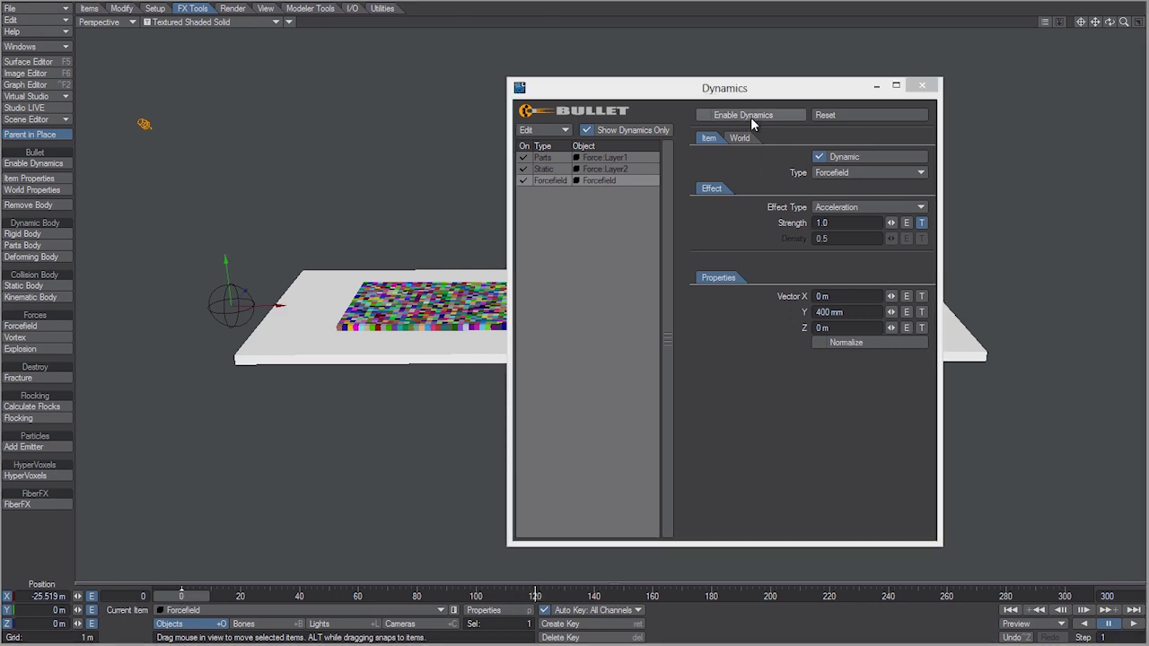
{"action": "left_click", "coordinate": [925, 86]}
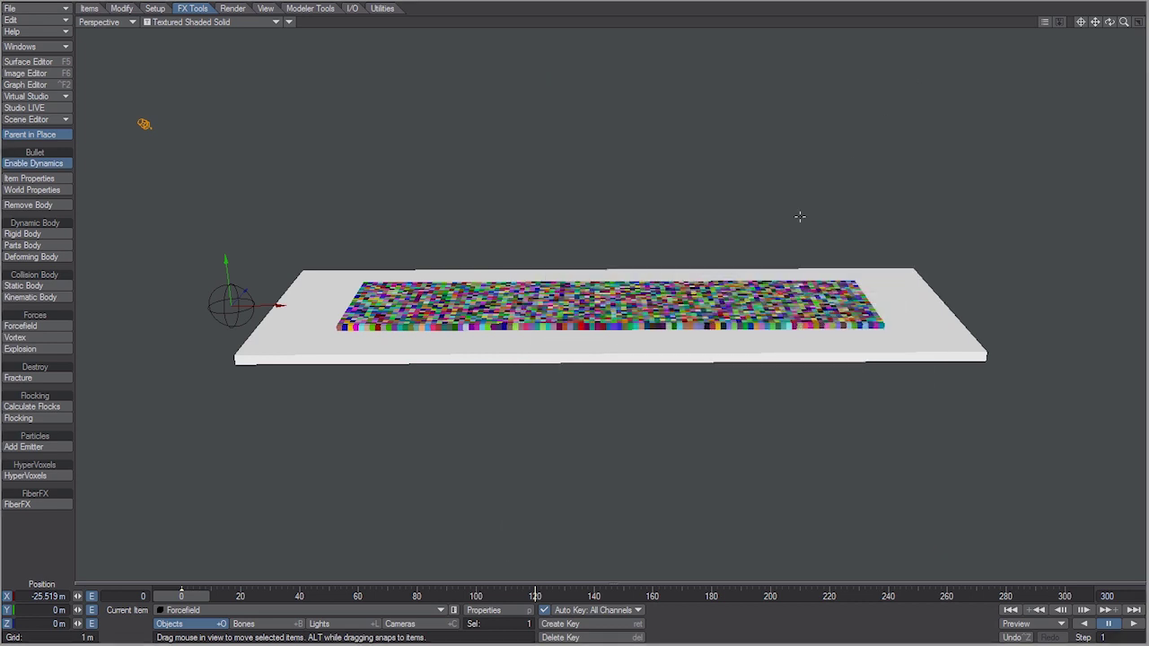
{"action": "left_click", "coordinate": [536, 596]}
{"action": "left_click_drag", "start_coordinate": [185, 596], "coordinate": [535, 596]}
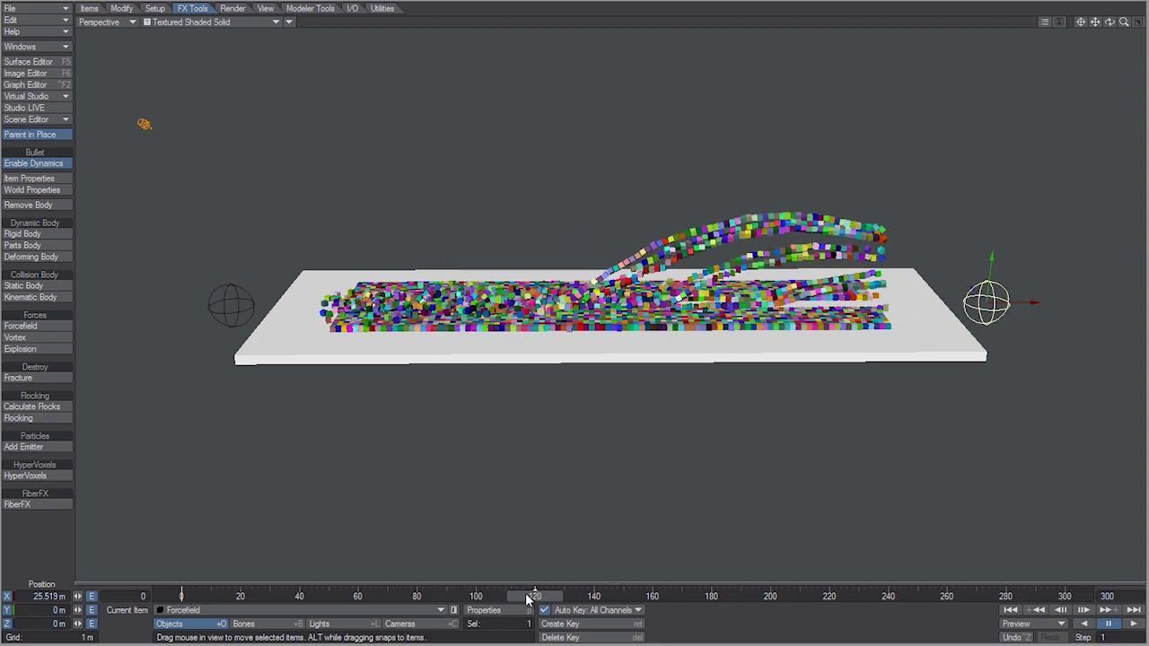
{"action": "left_click_drag", "start_coordinate": [530, 596], "coordinate": [202, 596]}
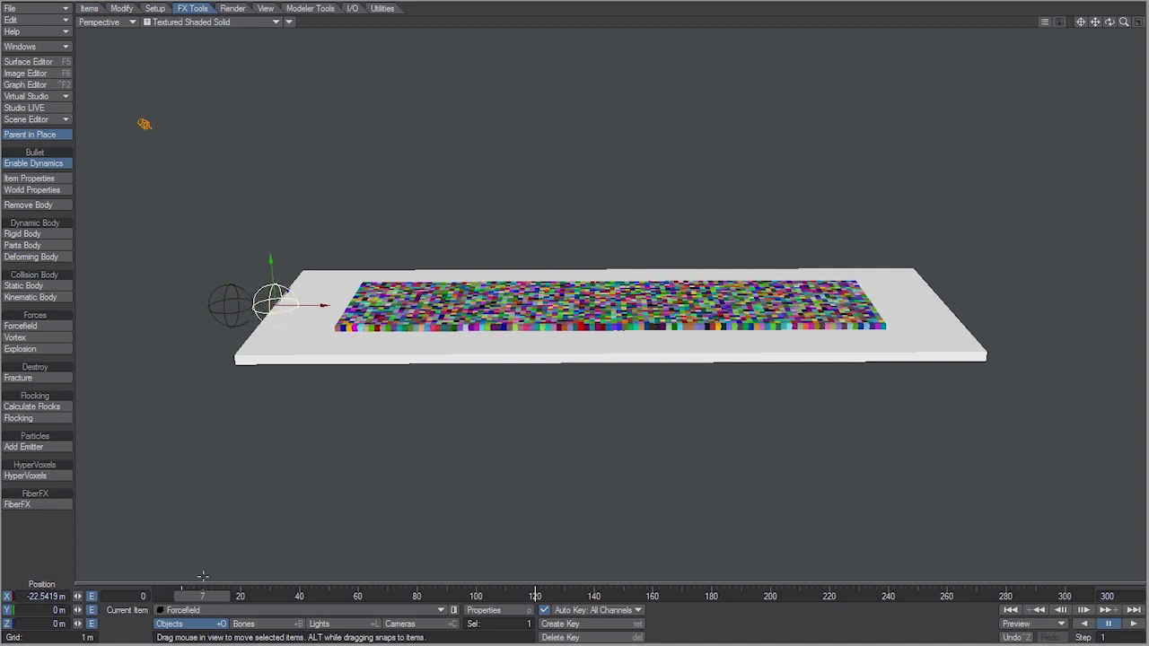
Key the Vortex at the slab's left end on frame 60 and at X 25.519 m later
{"action": "left_click", "coordinate": [222, 299]}
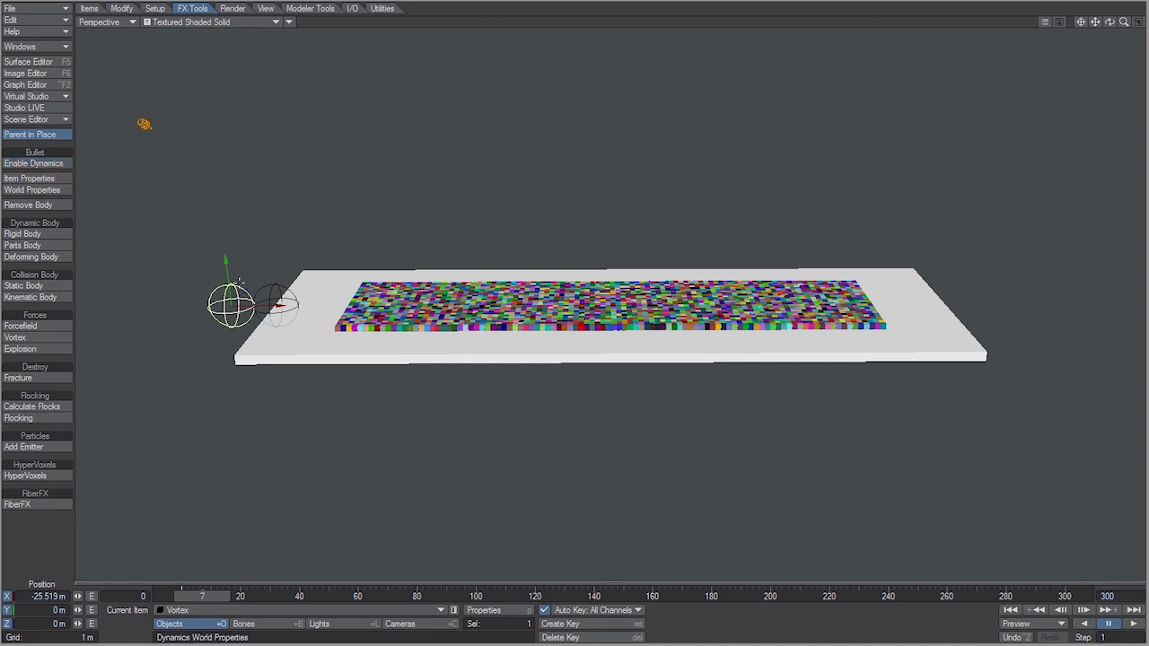
{"action": "left_click_drag", "start_coordinate": [218, 596], "coordinate": [535, 596]}
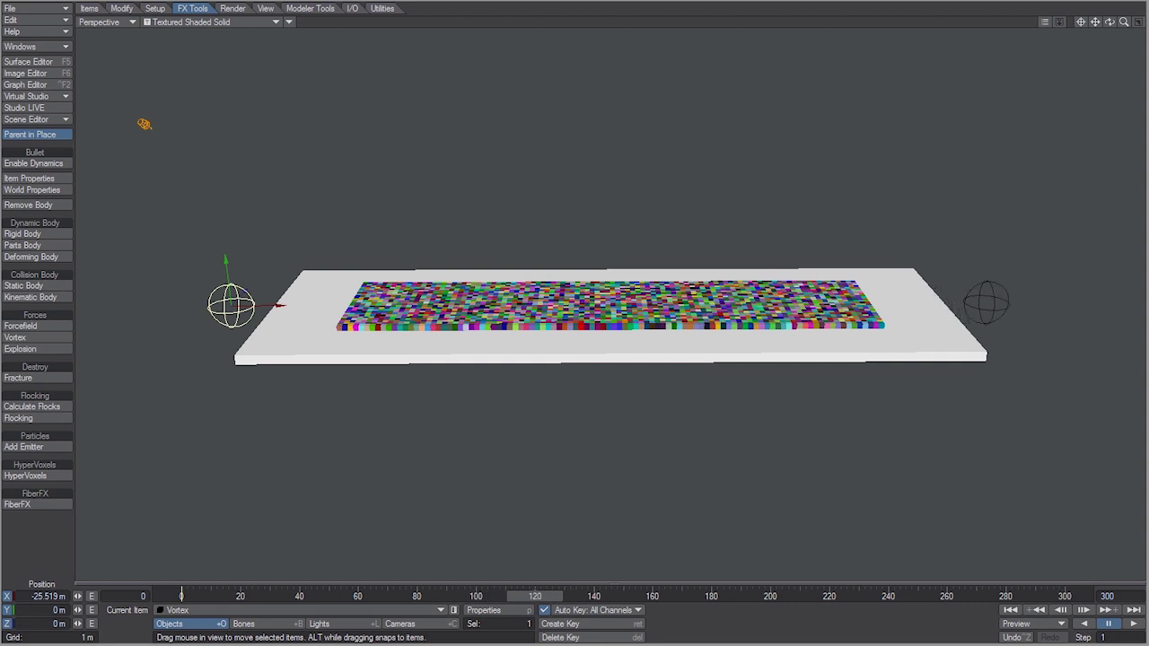
{"action": "left_click_drag", "start_coordinate": [535, 596], "coordinate": [357, 596]}
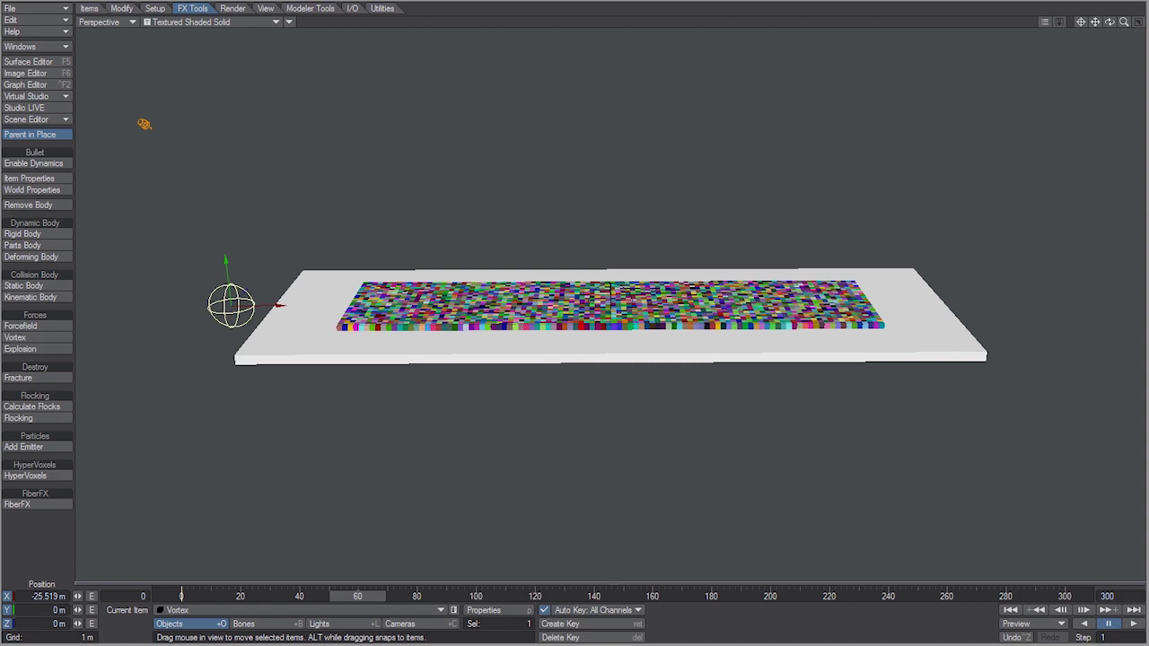
{"action": "key", "text": "Return"}
{"action": "key", "text": "Return"}
{"action": "left_click_drag", "start_coordinate": [367, 593], "coordinate": [711, 596]}
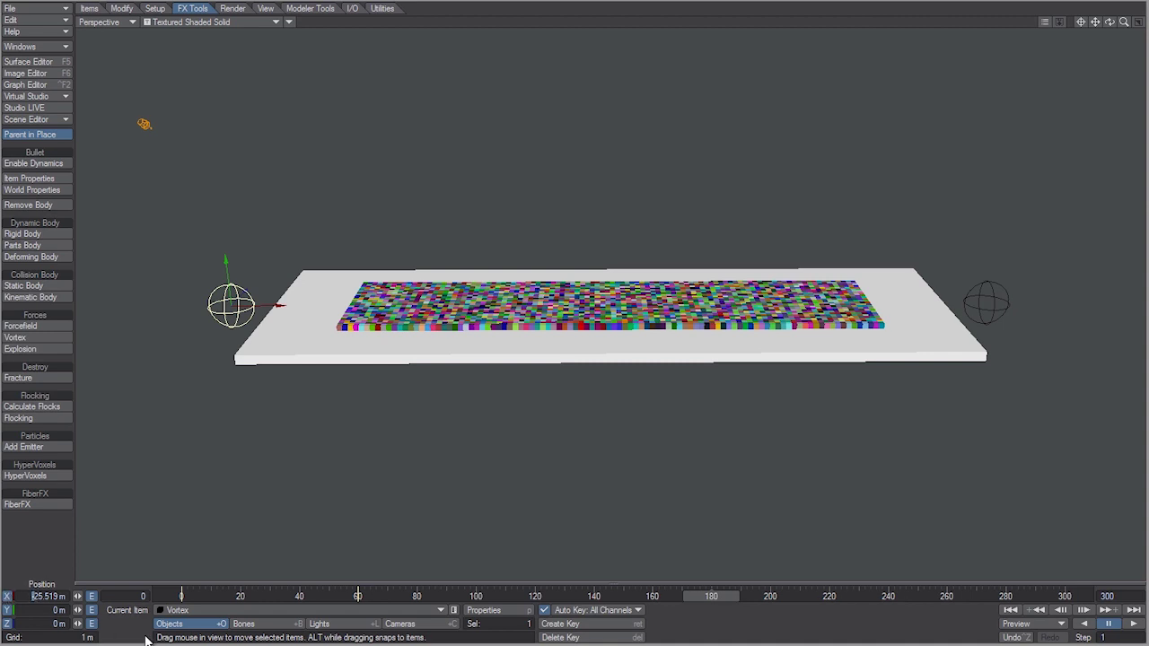
{"action": "key", "text": "Return"}
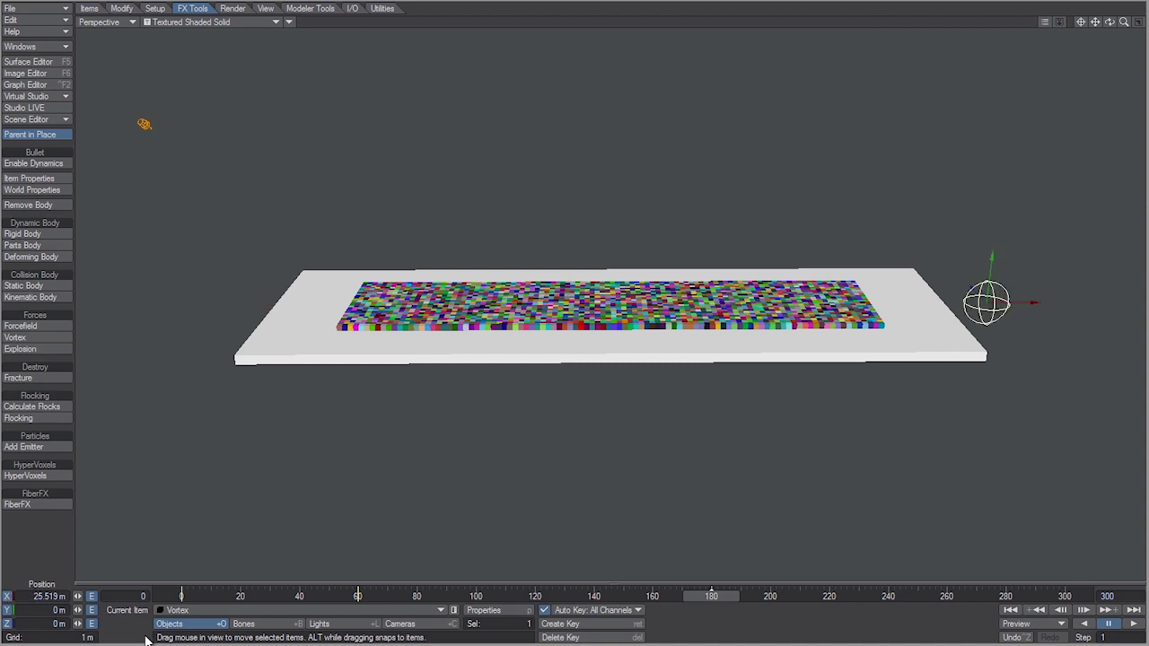
{"action": "key", "text": "Return"}
{"action": "key", "text": "Return"}
In the Graph Editor, give Vortex's frame 0 and 60 keys Linear incoming curves, then return to frame 0
{"action": "left_click", "coordinate": [54, 85]}
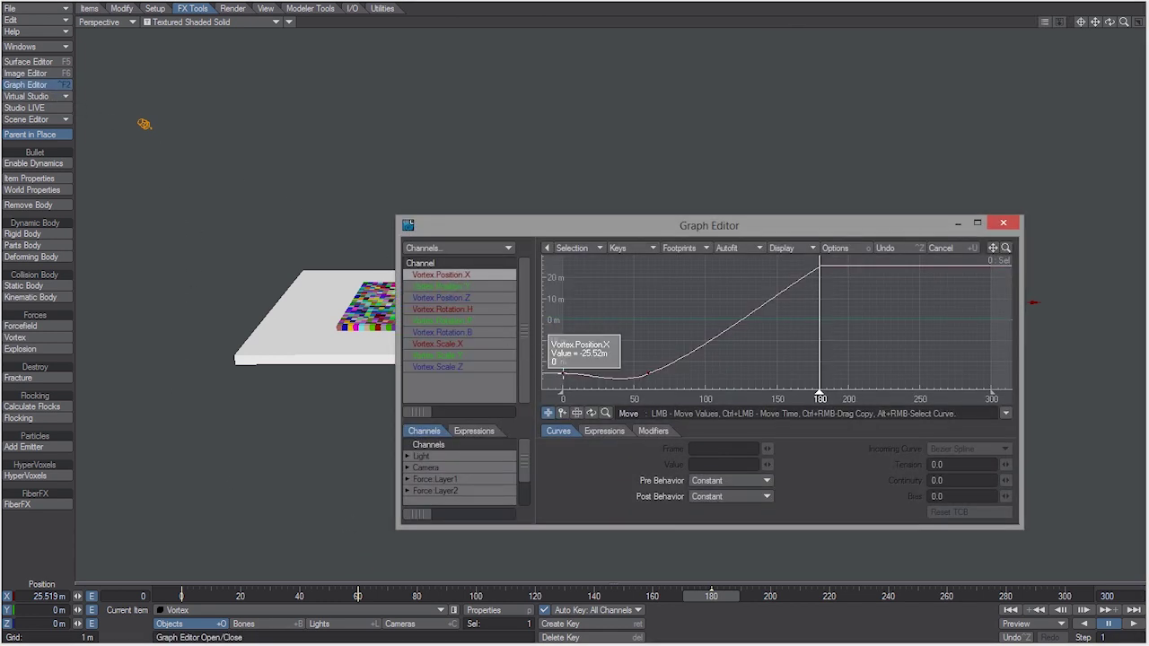
{"action": "mouse_move", "coordinate": [562, 371]}
{"action": "mouse_move", "coordinate": [646, 372]}
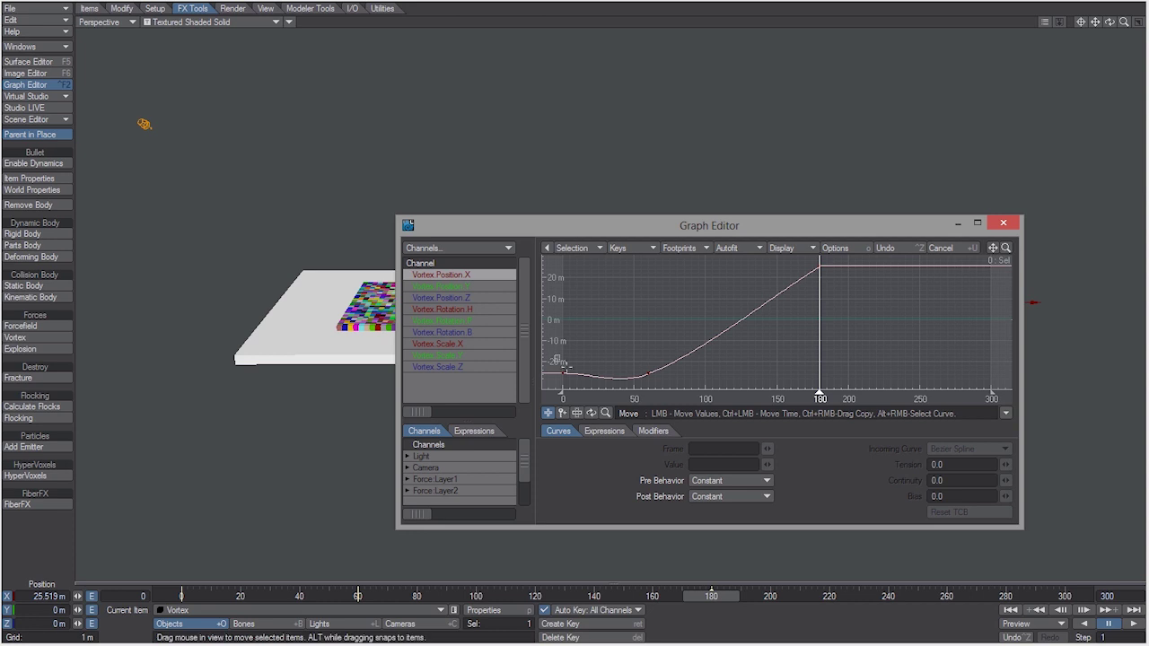
{"action": "right_click_drag", "start_coordinate": [554, 356], "coordinate": [672, 386]}
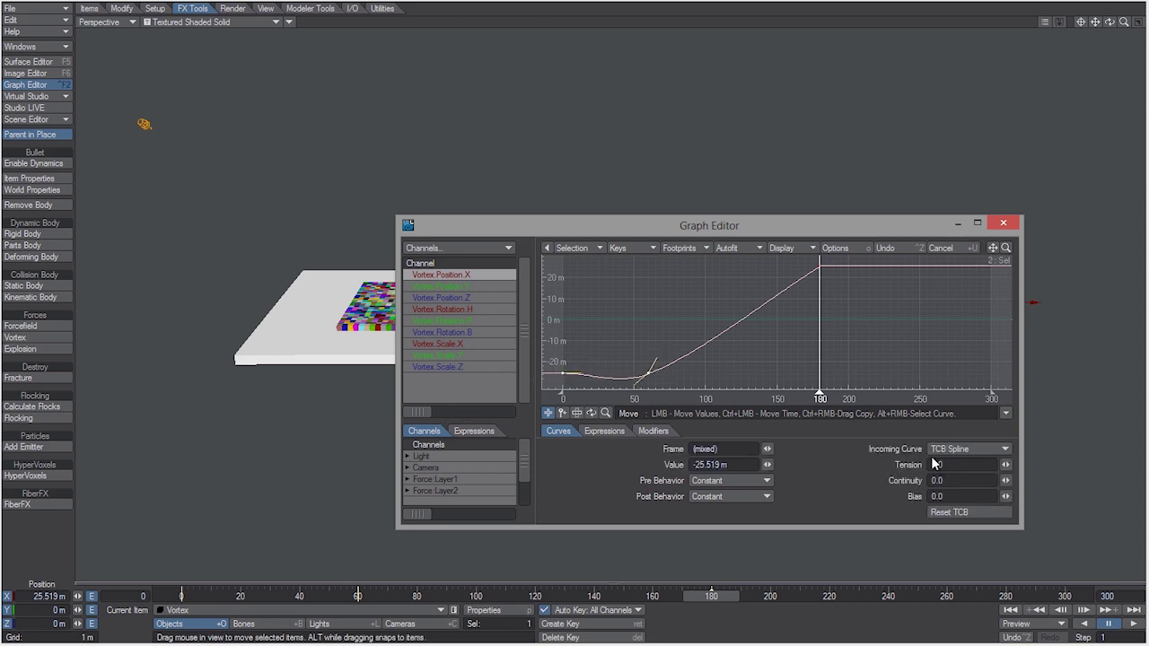
{"action": "left_click", "coordinate": [996, 449]}
{"action": "left_click", "coordinate": [956, 482]}
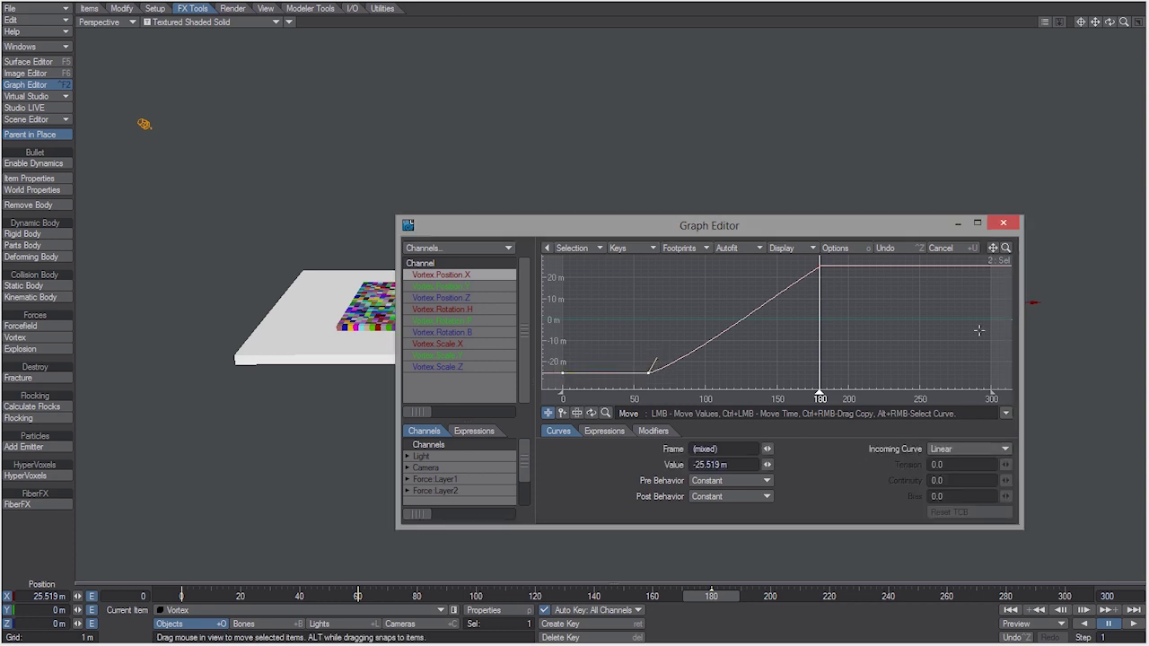
{"action": "left_click", "coordinate": [1004, 224]}
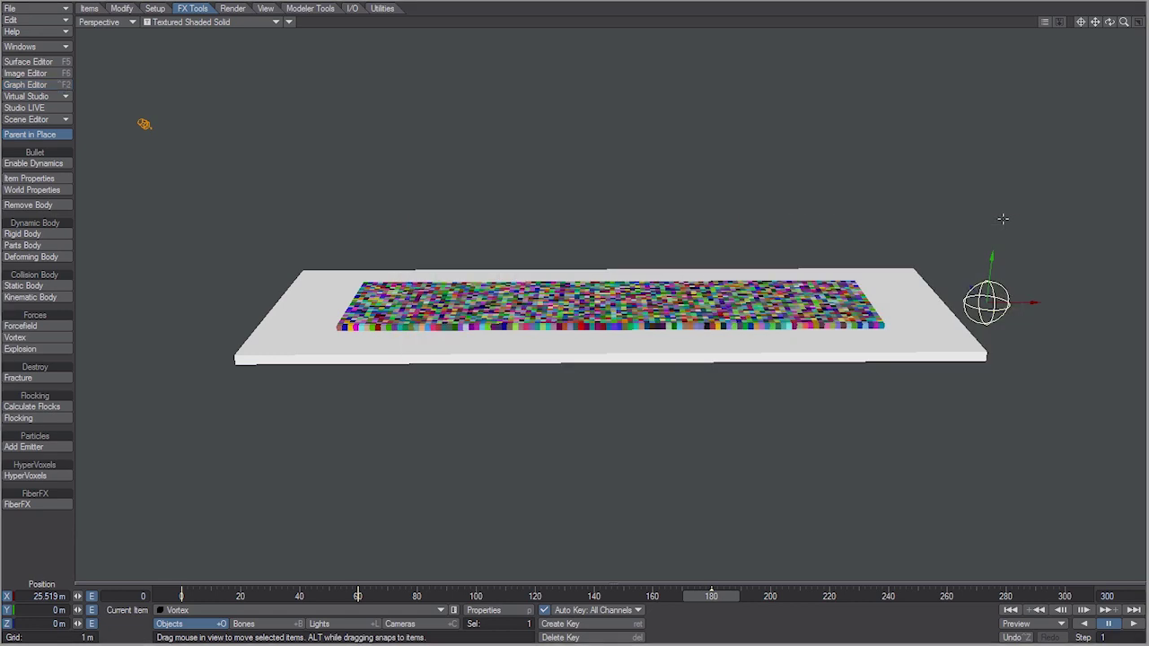
{"action": "left_click_drag", "start_coordinate": [728, 597], "coordinate": [357, 596]}
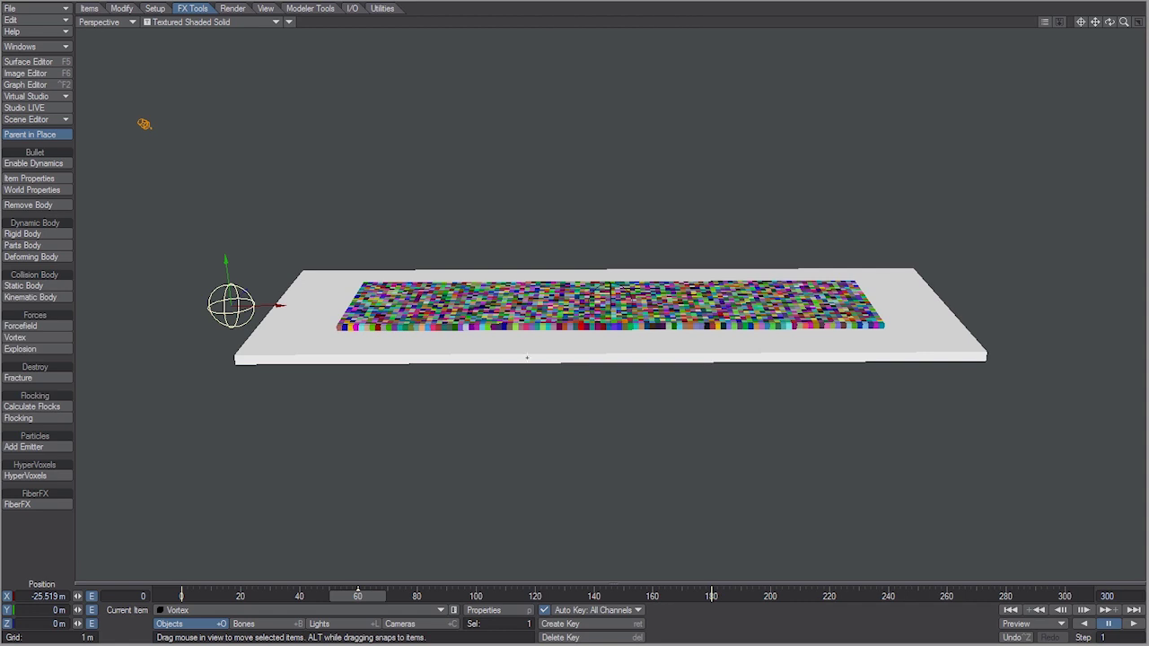
{"action": "left_click", "coordinate": [52, 190]}
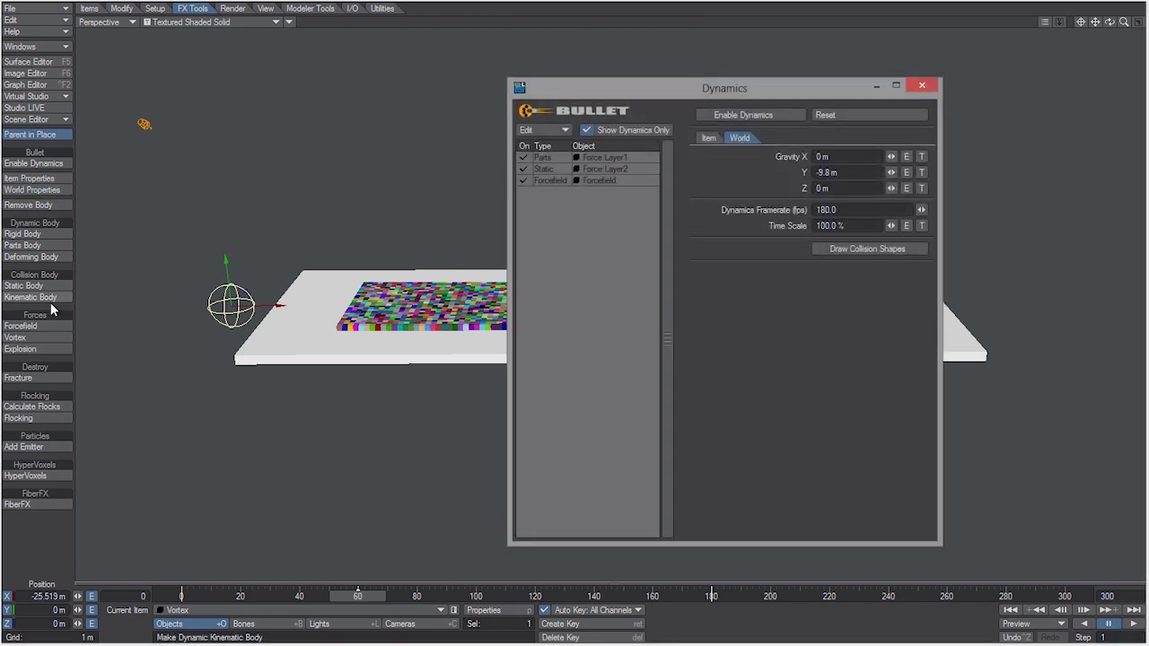
Make the Vortex a dynamics vortex and texture its strength with an Object Distance gradient measured from Vortex
{"action": "left_click", "coordinate": [36, 339]}
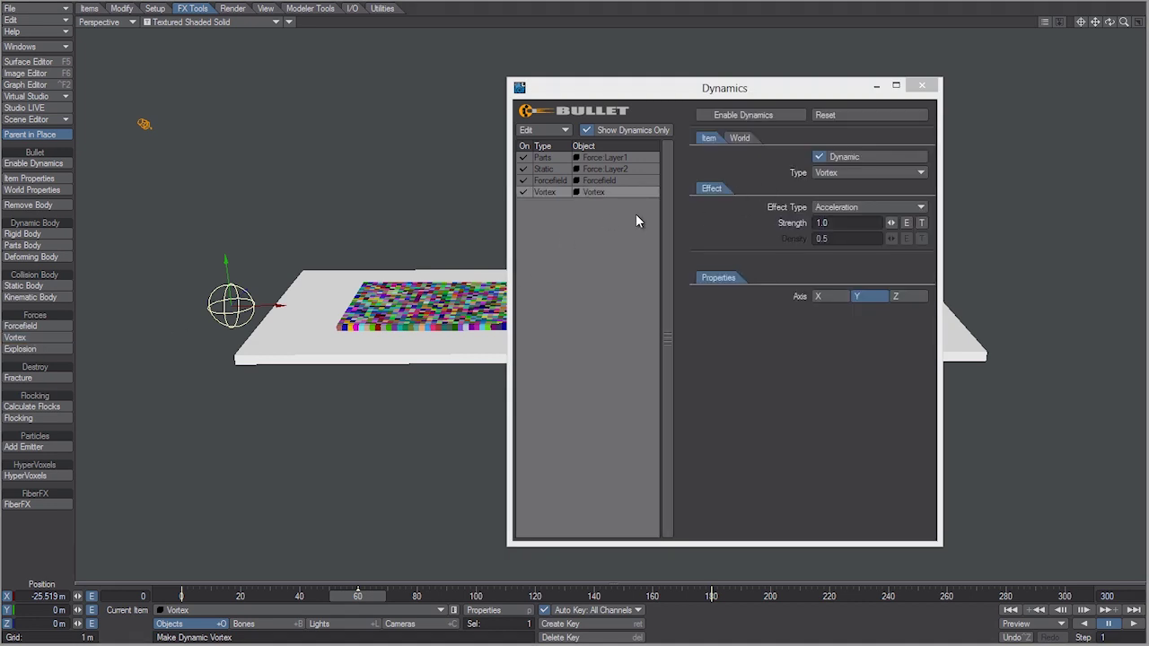
{"action": "left_click", "coordinate": [920, 222]}
{"action": "left_click", "coordinate": [478, 201]}
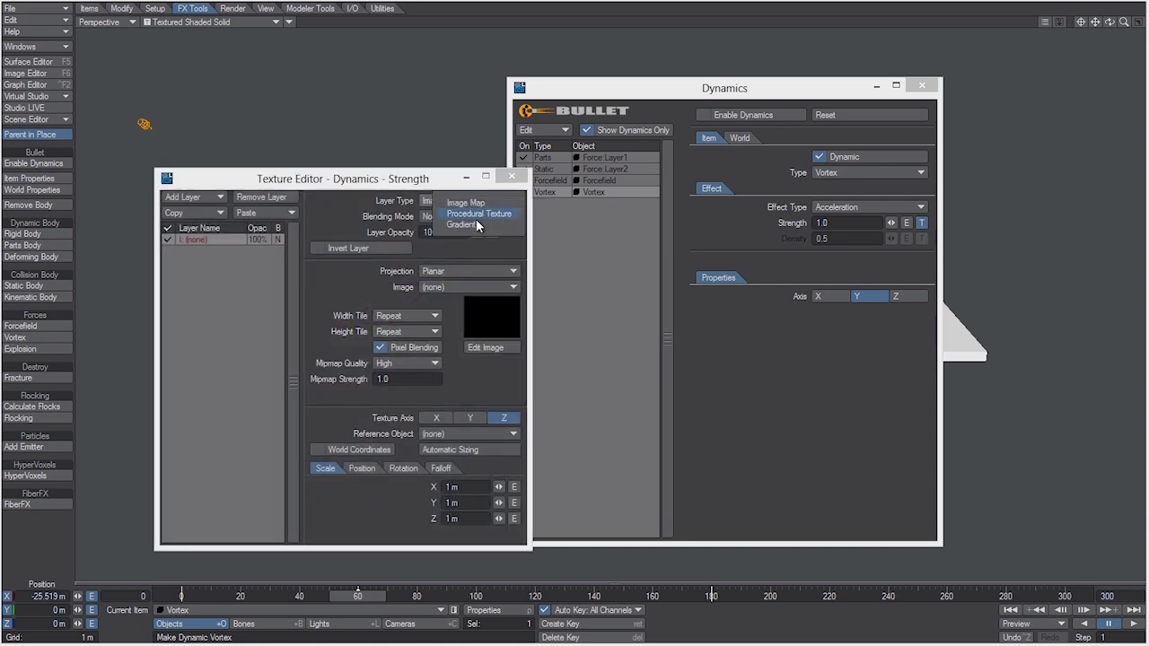
{"action": "left_click", "coordinate": [473, 225]}
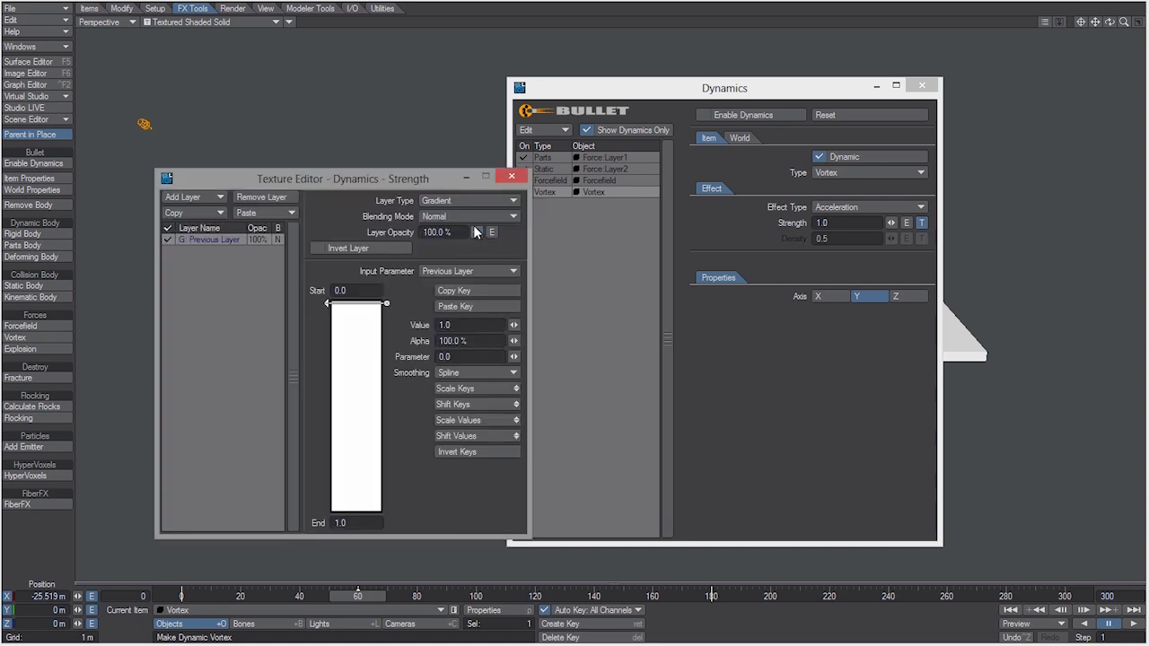
{"action": "left_click", "coordinate": [450, 271]}
{"action": "left_click", "coordinate": [440, 284]}
{"action": "left_click", "coordinate": [449, 286]}
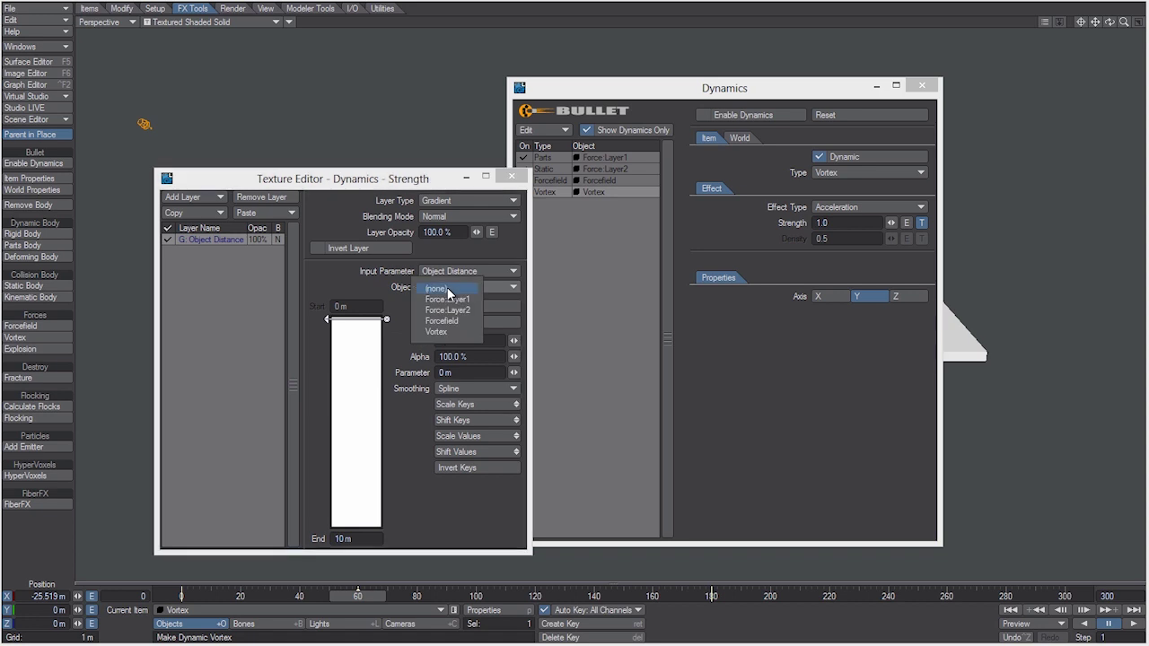
{"action": "left_click", "coordinate": [450, 332]}
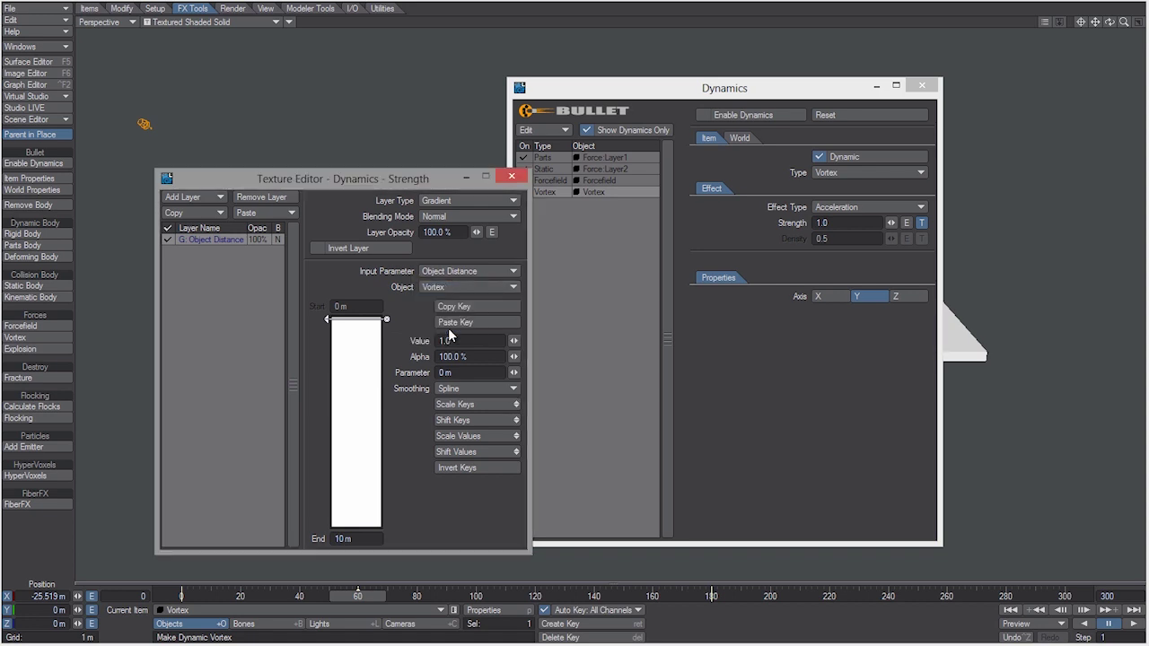
Set the gradient end to 2 m, with key values 0.2 at 0 m and 0 at 2 m
{"action": "left_click", "coordinate": [368, 539]}
{"action": "type", "text": "2"}
{"action": "key", "text": "Return"}
{"action": "left_click_drag", "start_coordinate": [362, 454], "coordinate": [363, 549]}
{"action": "left_click", "coordinate": [463, 341]}
{"action": "type", "text": "0"}
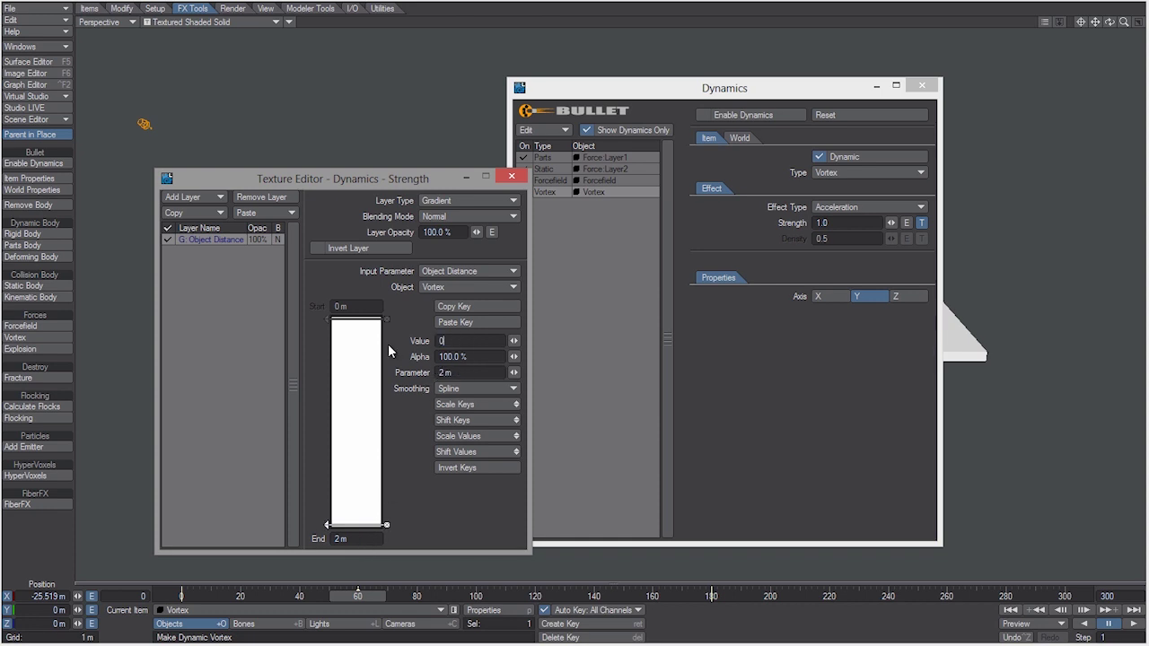
{"action": "key", "text": "Return"}
{"action": "left_click", "coordinate": [364, 327]}
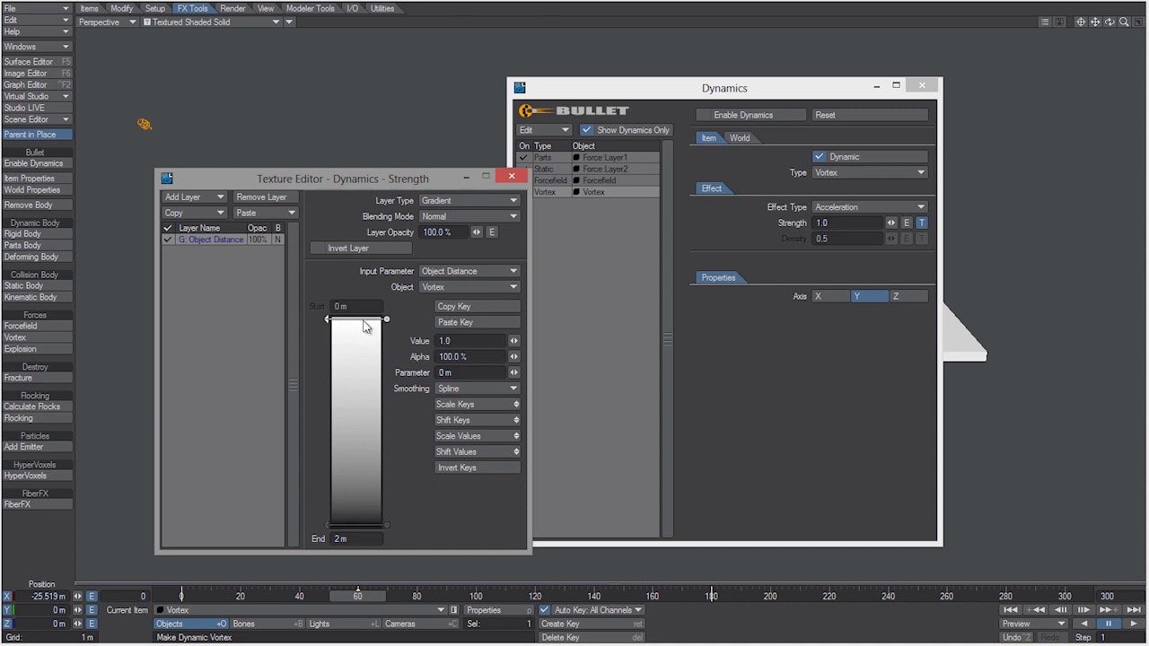
{"action": "left_click", "coordinate": [461, 340]}
{"action": "type", "text": "0.2"}
{"action": "left_click", "coordinate": [511, 175]}
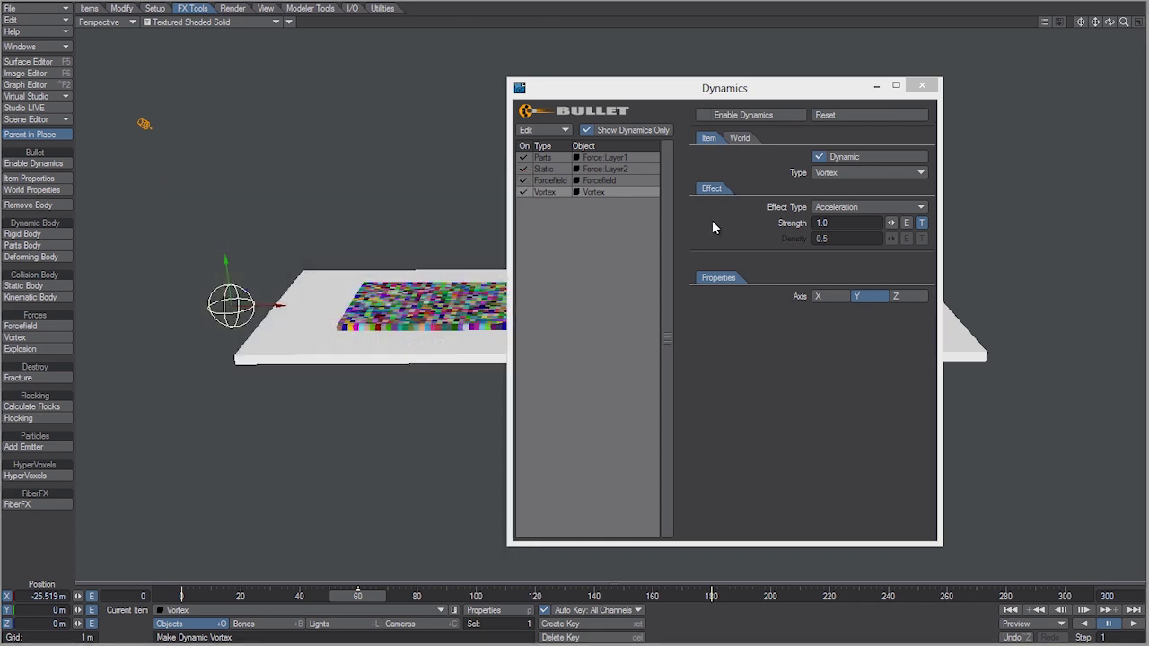
Reselect the Vortex in the Dynamics list, enter Strength 0.5, and close the Dynamics window
{"action": "left_click", "coordinate": [618, 182]}
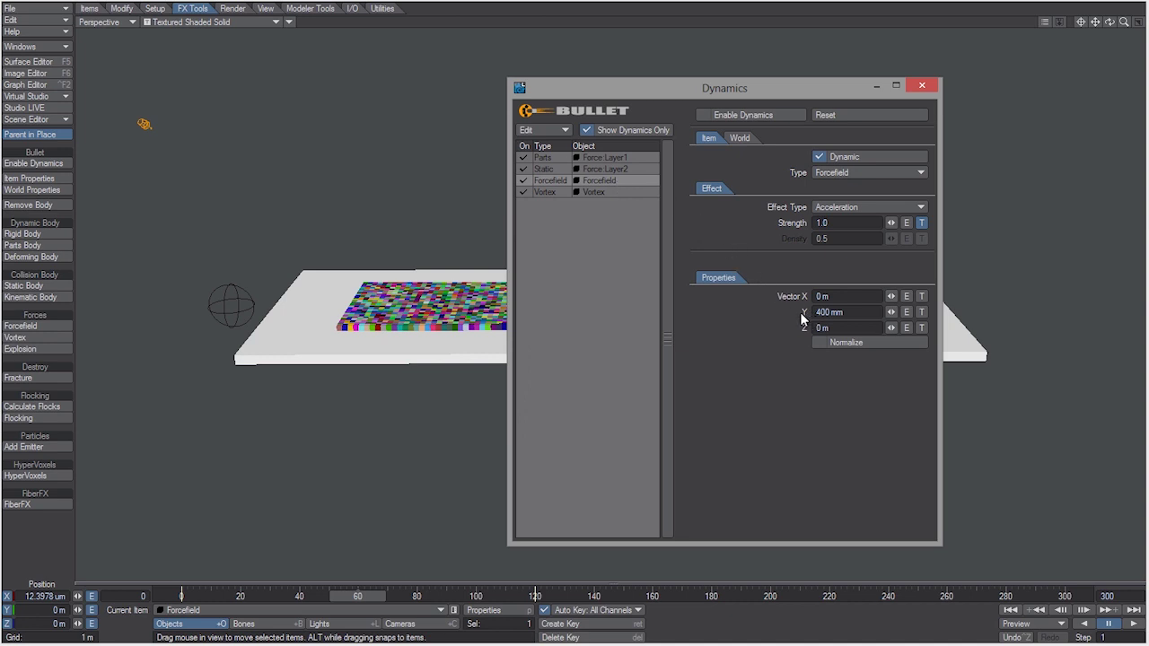
{"action": "left_click", "coordinate": [622, 194]}
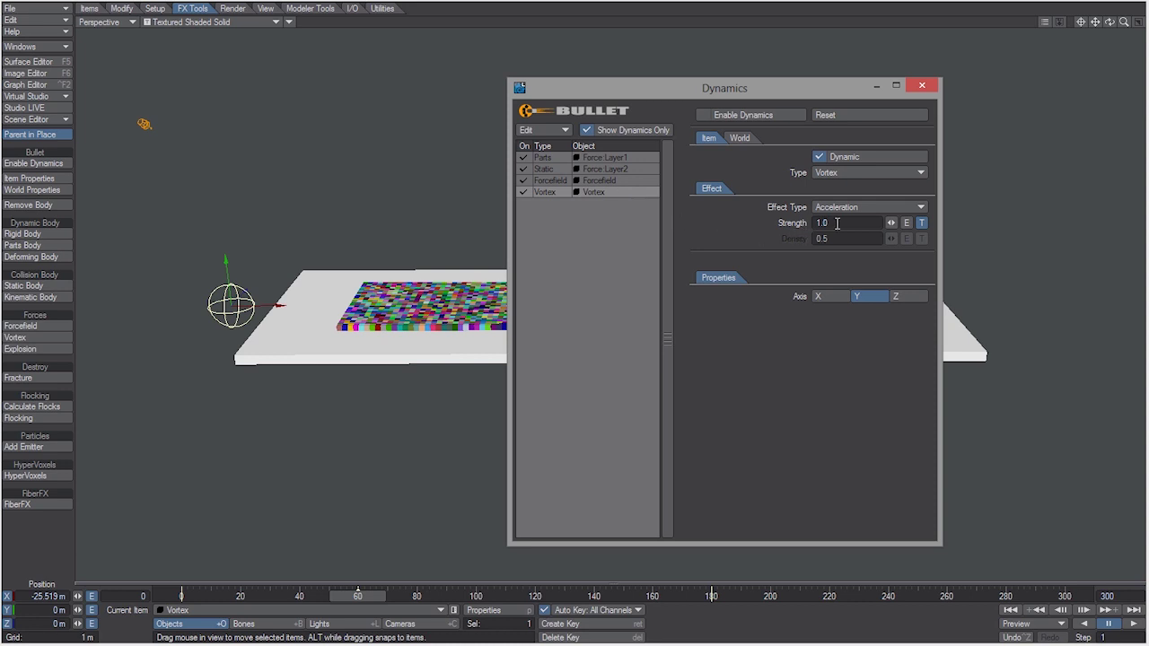
{"action": "left_click_drag", "start_coordinate": [836, 224], "coordinate": [780, 225]}
{"action": "type", "text": "0.5"}
{"action": "left_click", "coordinate": [922, 85]}
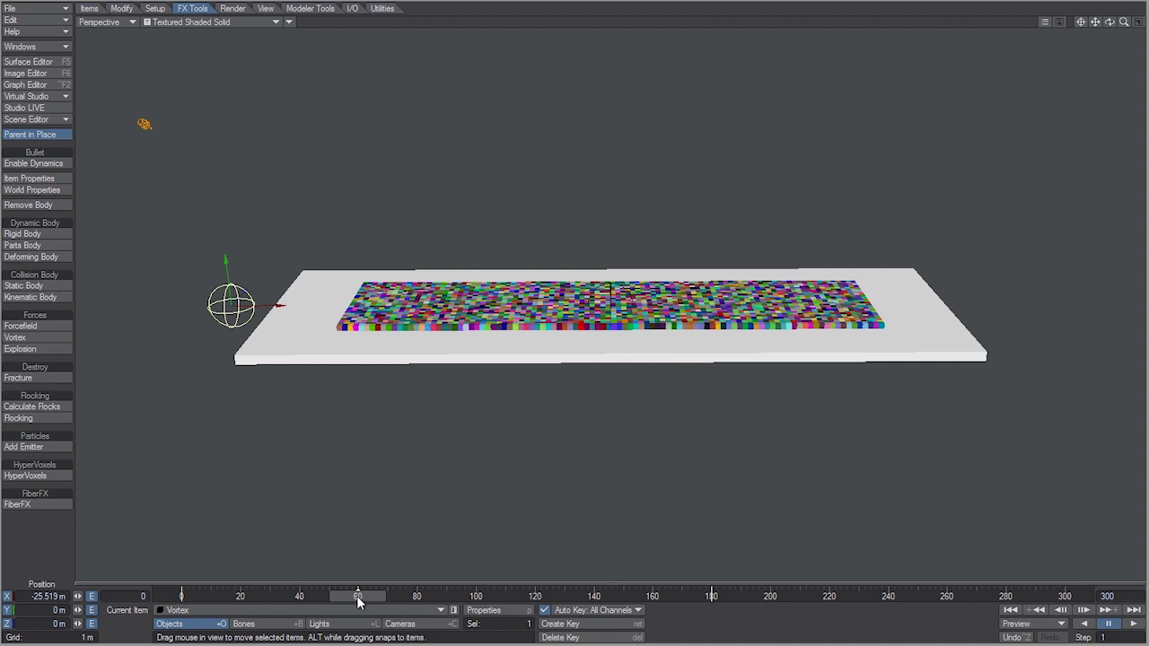
Scrub to frame 174, enable Bullet dynamics, return to frame 0, and select Force:Layer1
{"action": "left_click_drag", "start_coordinate": [360, 595], "coordinate": [1065, 596]}
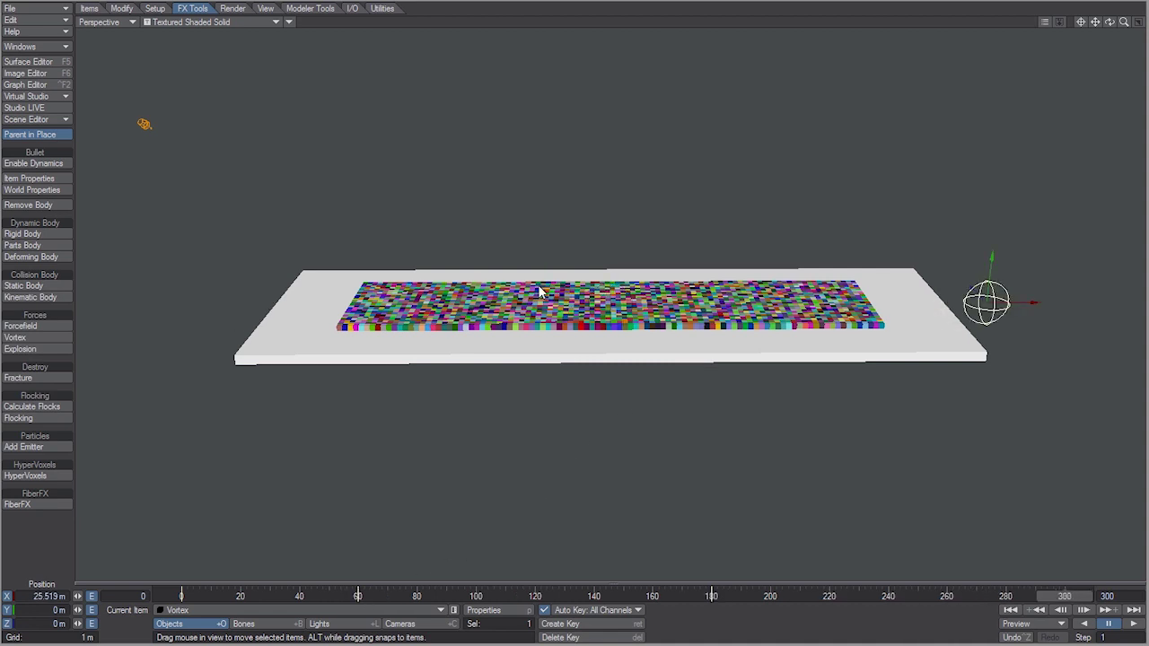
{"action": "left_click", "coordinate": [47, 163]}
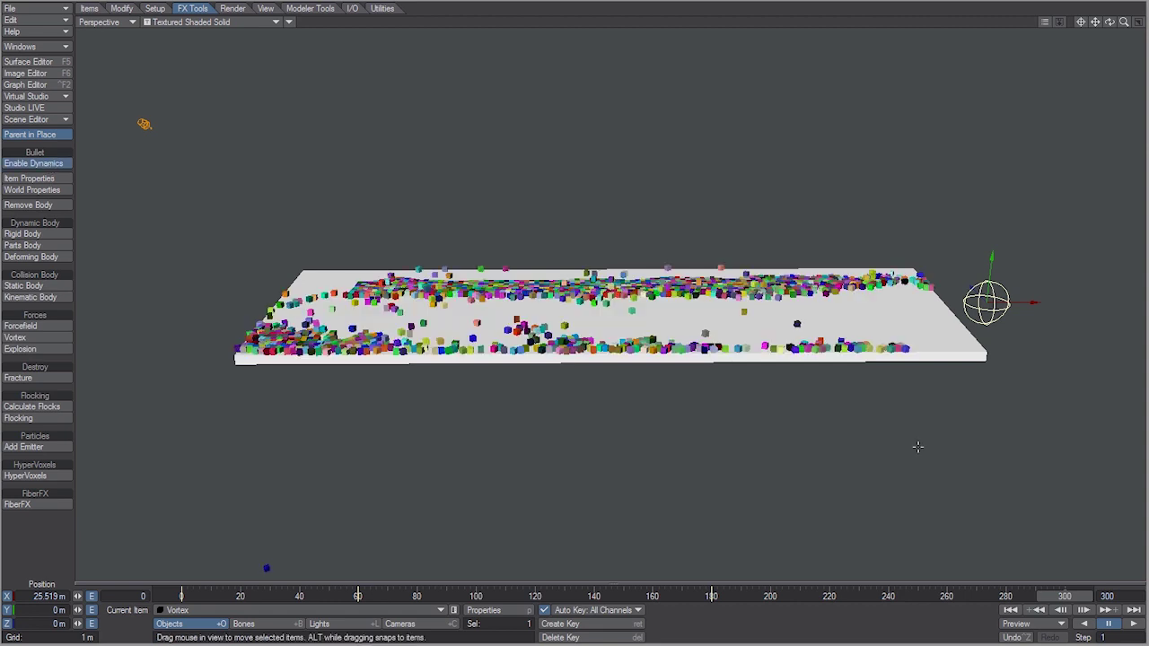
{"action": "left_click", "coordinate": [180, 595]}
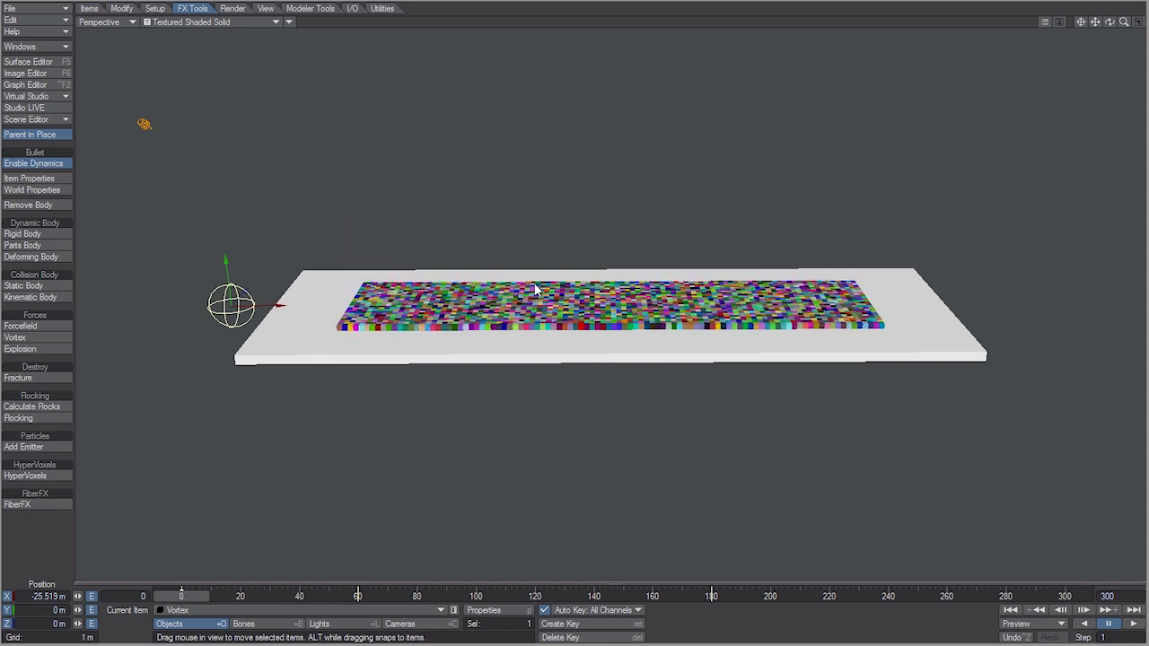
{"action": "left_click", "coordinate": [419, 320]}
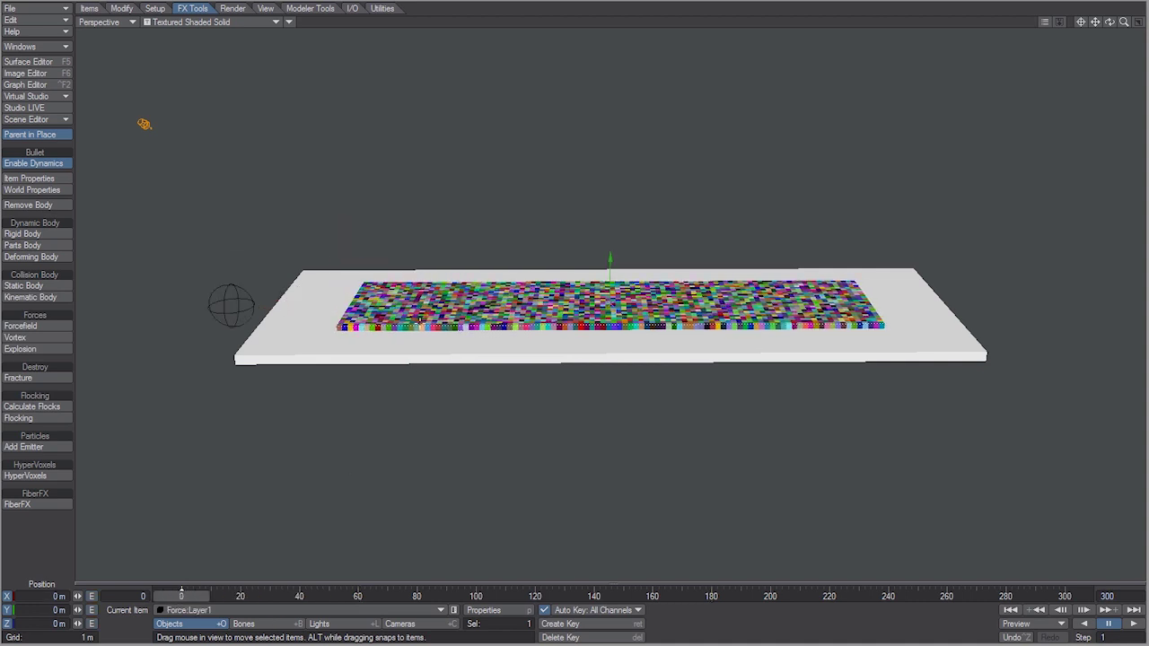
Set Force:Layer1's Initial Activation to Activate On Last Key, then disable dynamics
{"action": "left_click", "coordinate": [56, 190]}
{"action": "left_click_drag", "start_coordinate": [662, 103], "coordinate": [579, 116]}
{"action": "left_click", "coordinate": [625, 152]}
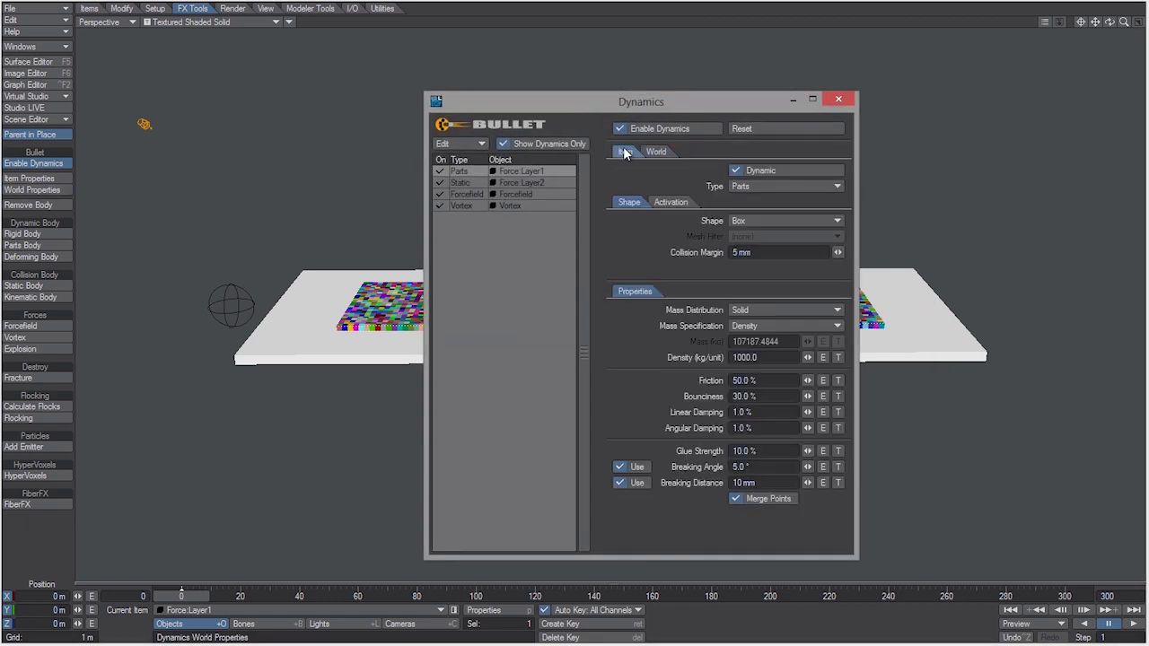
{"action": "left_click", "coordinate": [669, 202]}
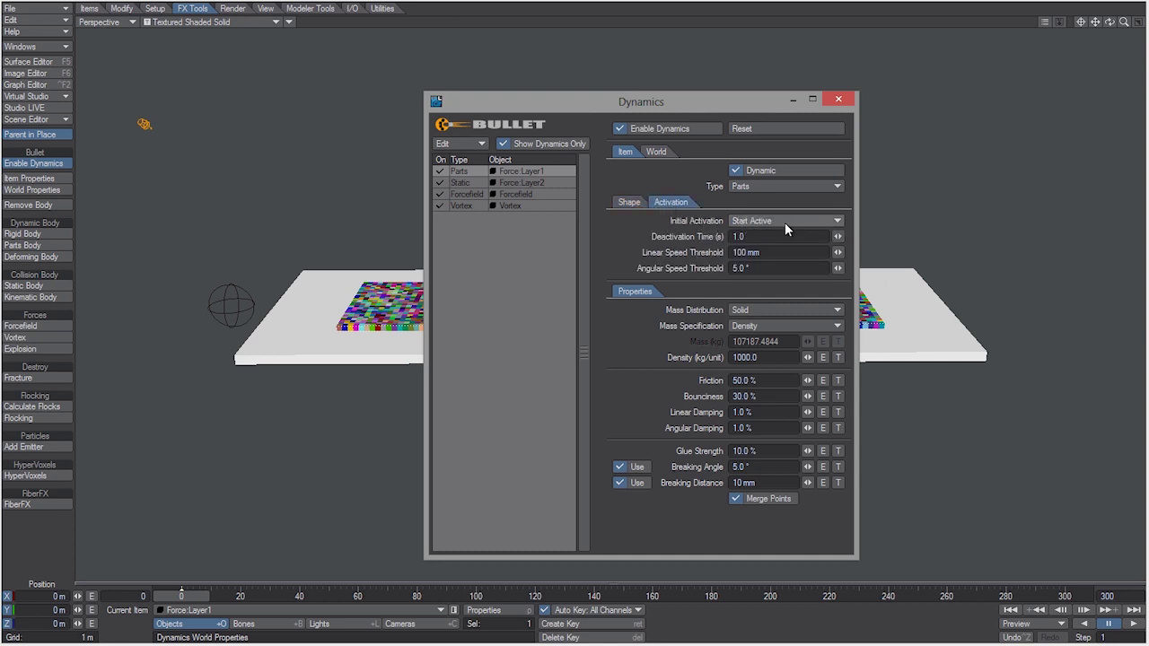
{"action": "left_click_drag", "start_coordinate": [750, 104], "coordinate": [888, 93]}
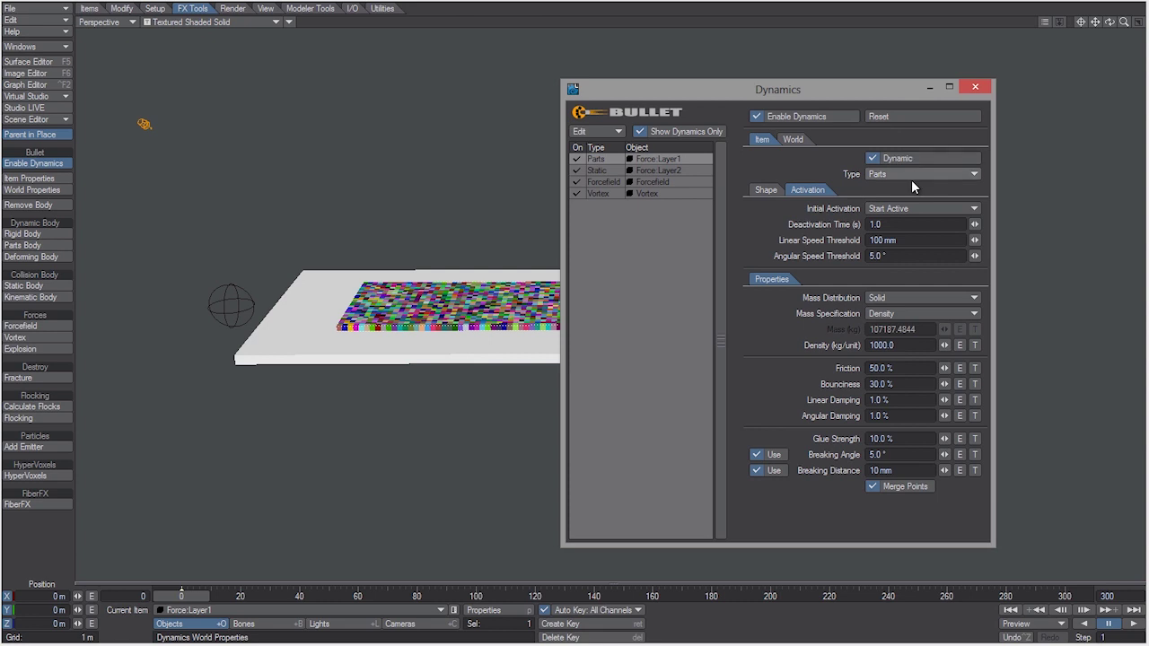
{"action": "left_click", "coordinate": [923, 208]}
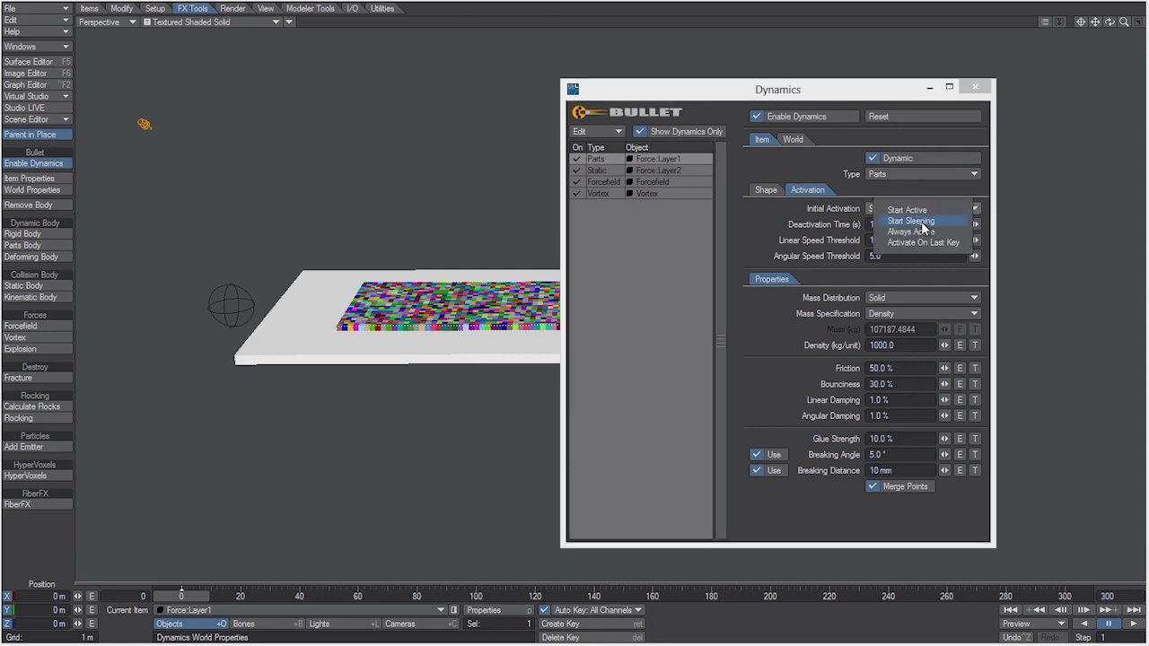
{"action": "left_click", "coordinate": [923, 243]}
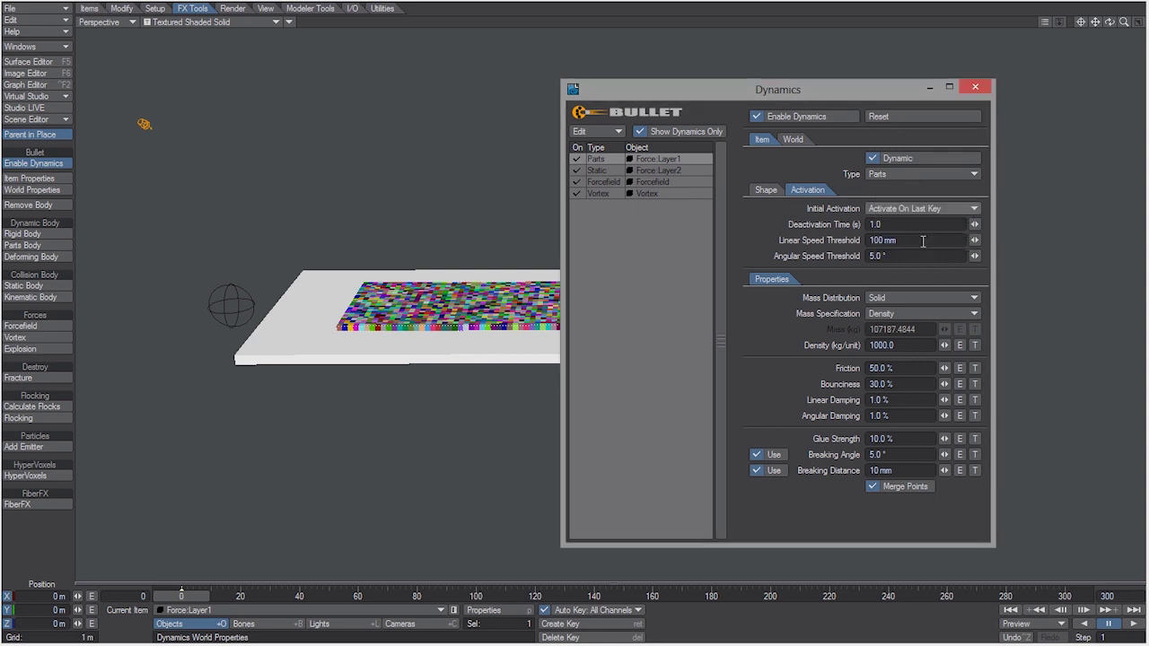
{"action": "left_click", "coordinate": [41, 163]}
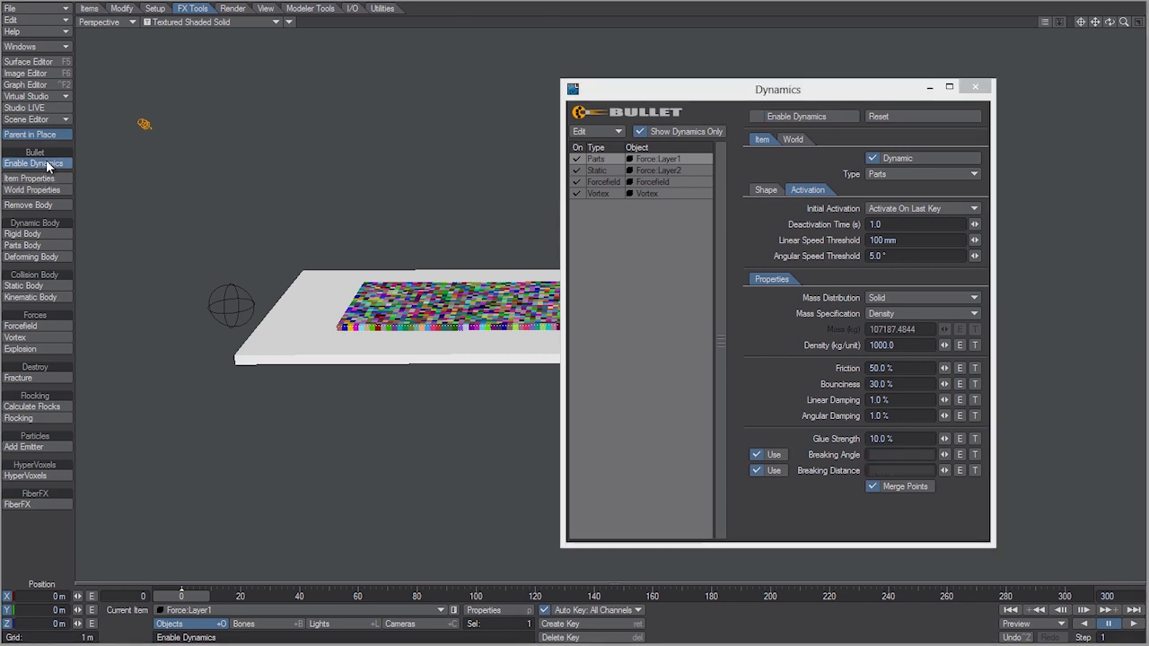
Create a motion key for Force:Layer1 at frame 14, check nearby frames, and close Dynamics
{"action": "left_click_drag", "start_coordinate": [180, 596], "coordinate": [223, 596]}
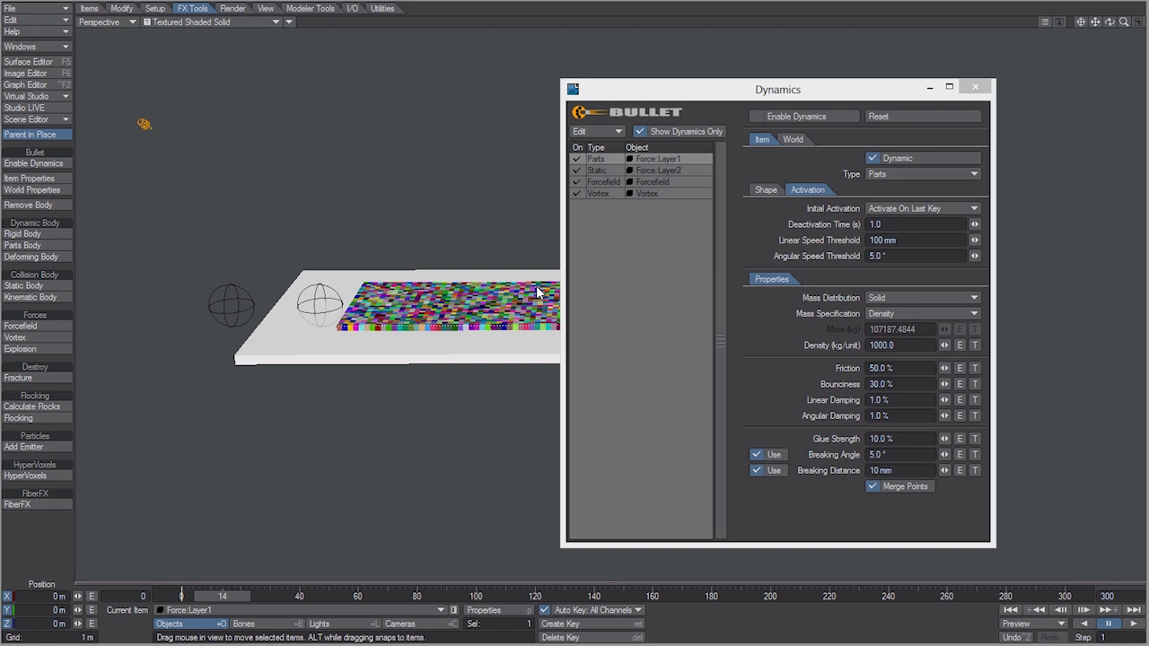
{"action": "key", "text": "Return"}
{"action": "key", "text": "Return"}
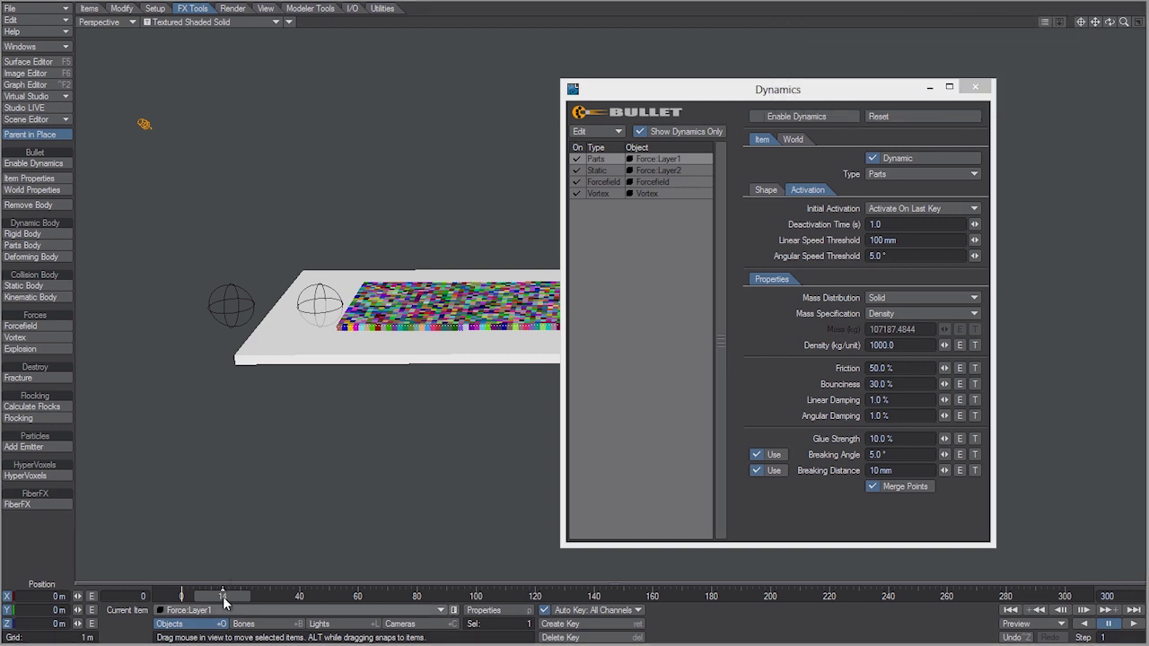
{"action": "mouse_move", "coordinate": [223, 596]}
{"action": "left_mouse_down"}
{"action": "mouse_move", "coordinate": [181, 596]}
{"action": "mouse_move", "coordinate": [223, 596]}
{"action": "left_mouse_up"}
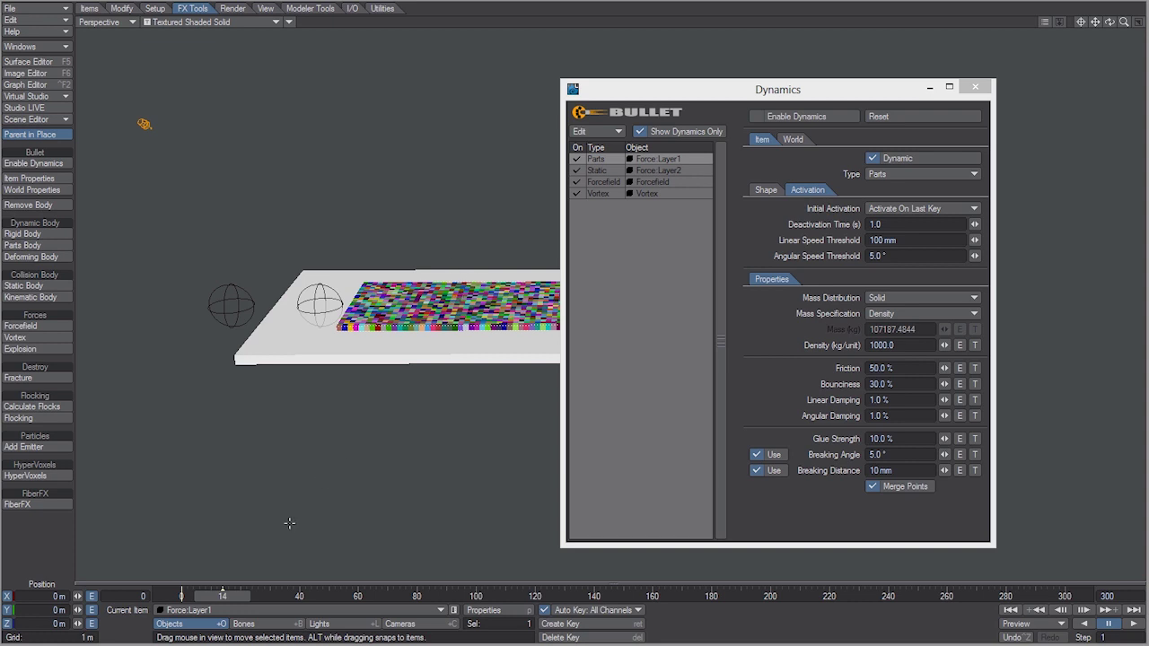
{"action": "mouse_move", "coordinate": [235, 599]}
{"action": "left_mouse_down"}
{"action": "mouse_move", "coordinate": [184, 596]}
{"action": "mouse_move", "coordinate": [221, 596]}
{"action": "left_mouse_up"}
{"action": "left_click", "coordinate": [975, 87]}
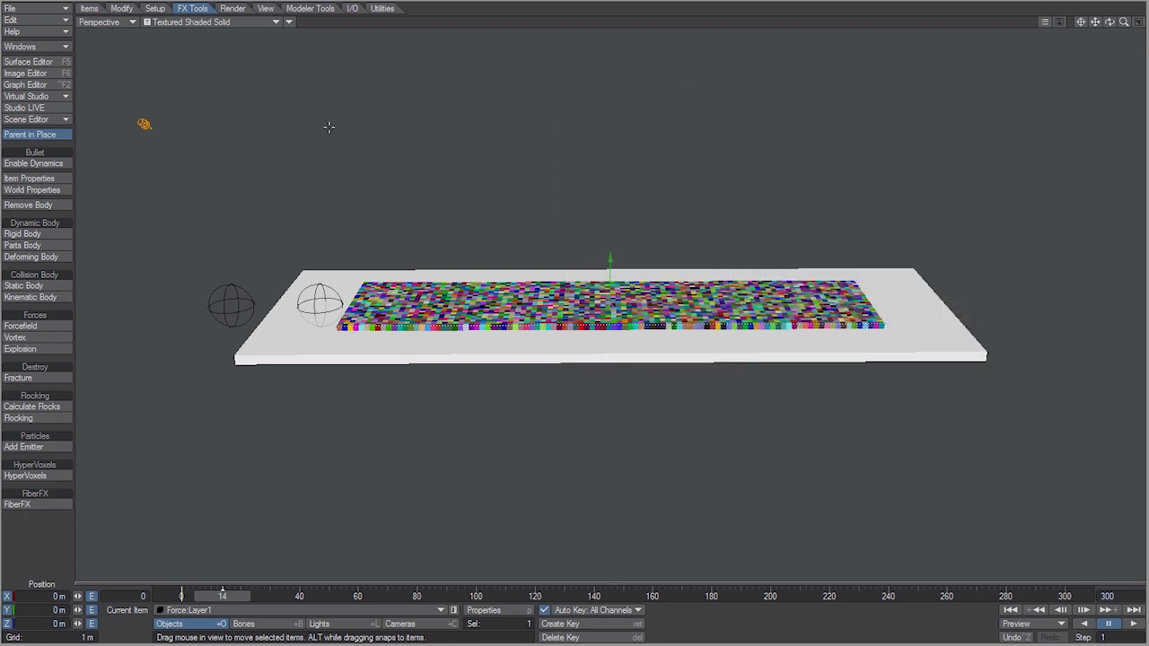
From frame 0, re-enable Bullet dynamics and make a preview of the simulation
{"action": "key", "text": "shift+Left"}
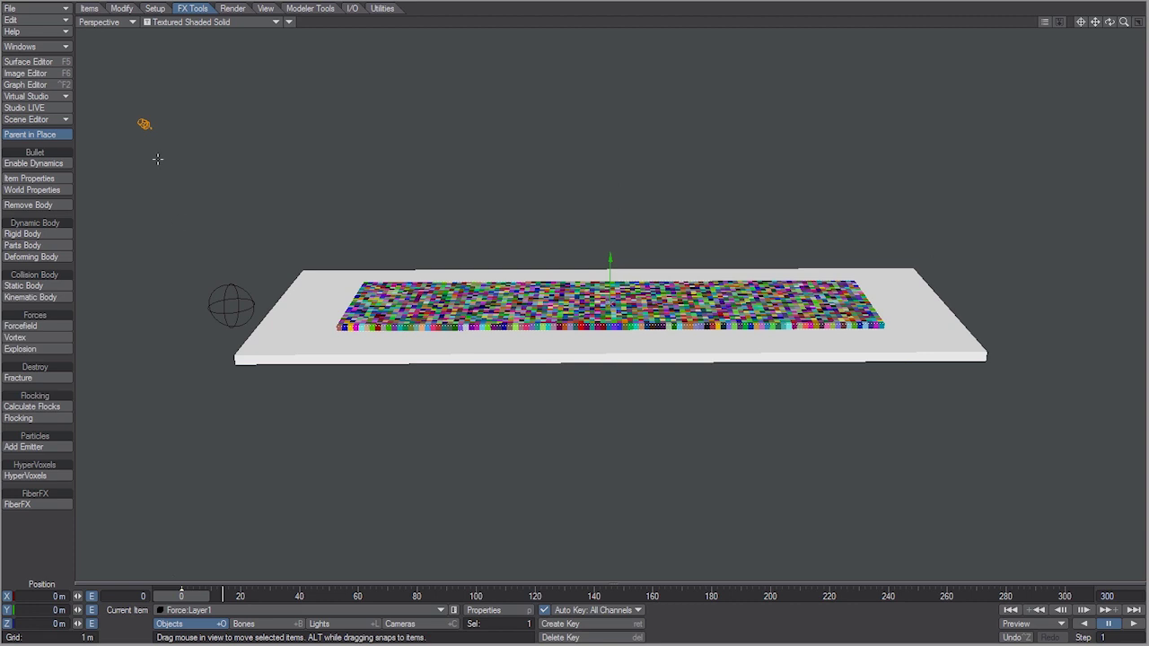
{"action": "left_click", "coordinate": [64, 164]}
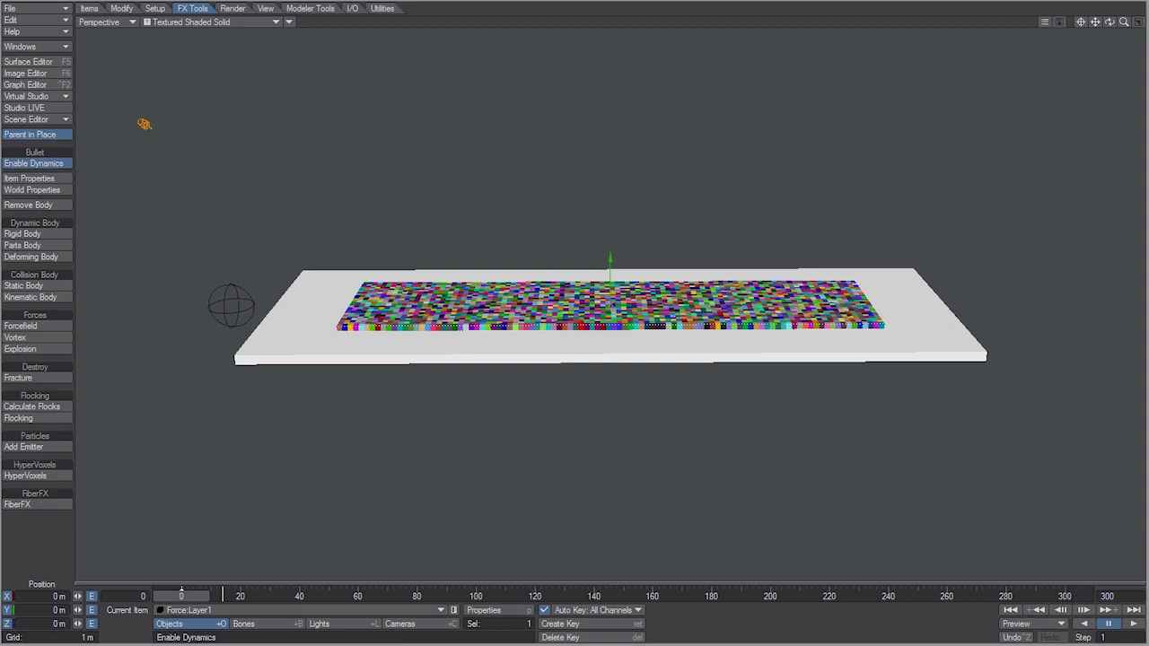
{"action": "left_click", "coordinate": [1084, 609]}
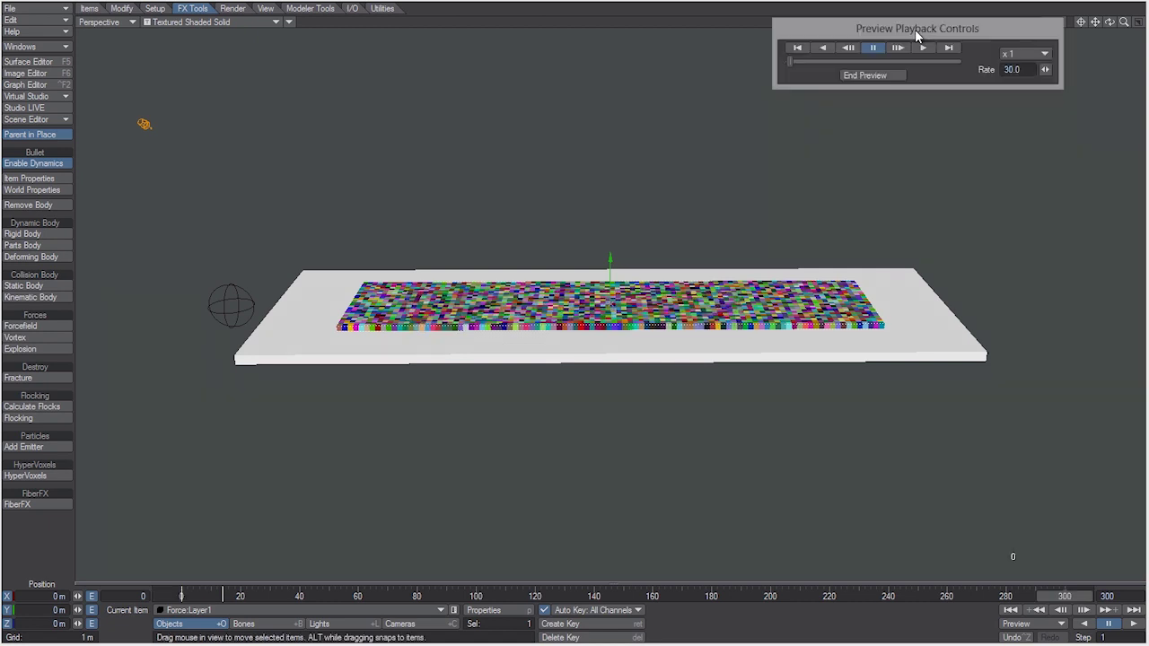
Move the Preview Playback Controls aside and play the simulation preview
{"action": "left_click_drag", "start_coordinate": [924, 24], "coordinate": [955, 53]}
{"action": "left_click", "coordinate": [963, 72]}
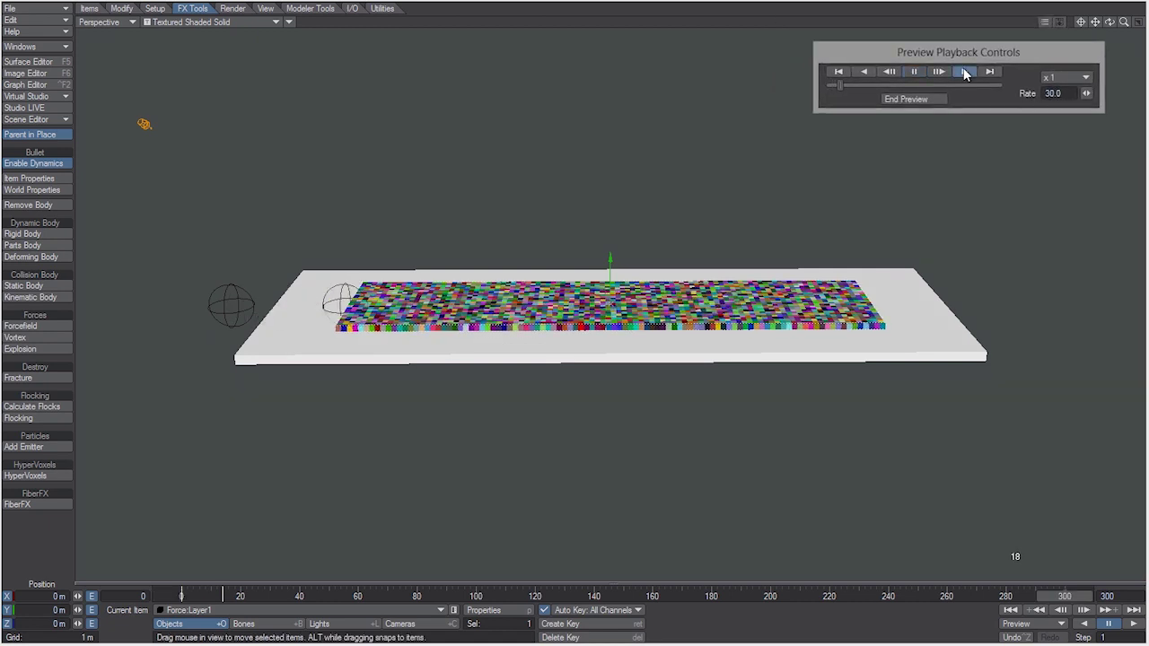